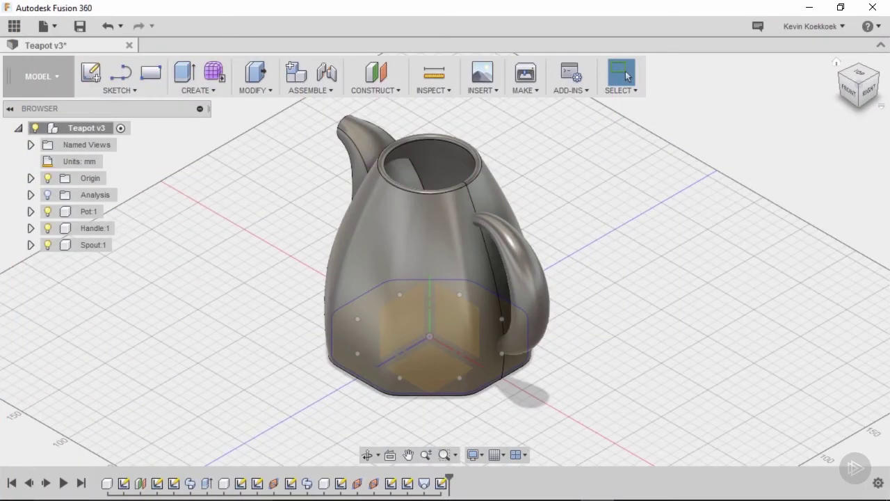
# Show the section analysis to cut the teapot open, and zoom in on its hollow interior
pyautogui.click(47, 195)
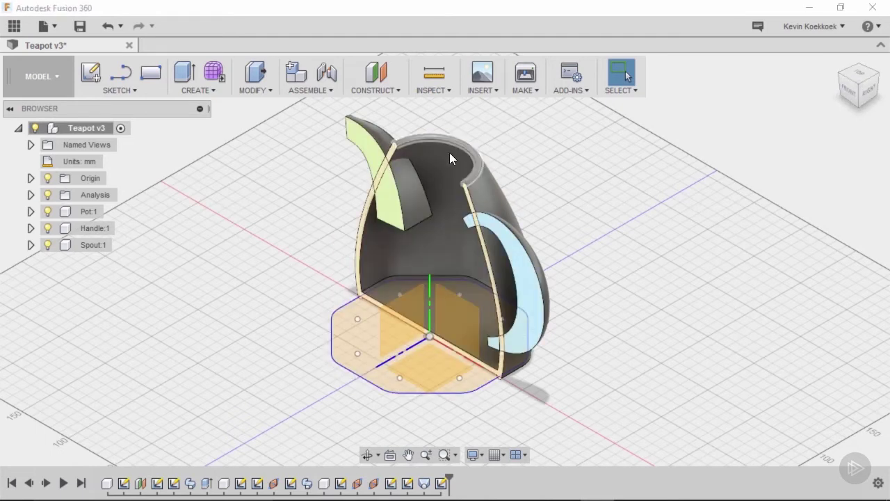
pyautogui.scroll(5, 445, 157)
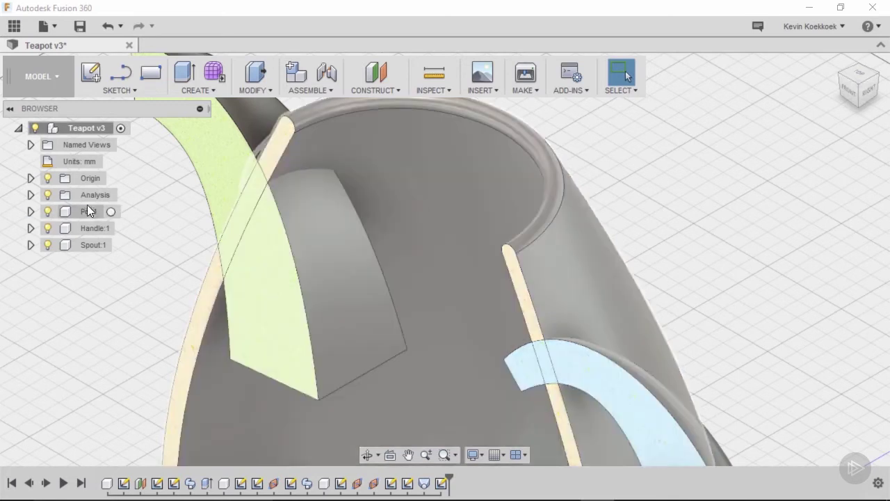
# Activate the Pot component and start a sketch on the front origin plane
pyautogui.click(111, 211)
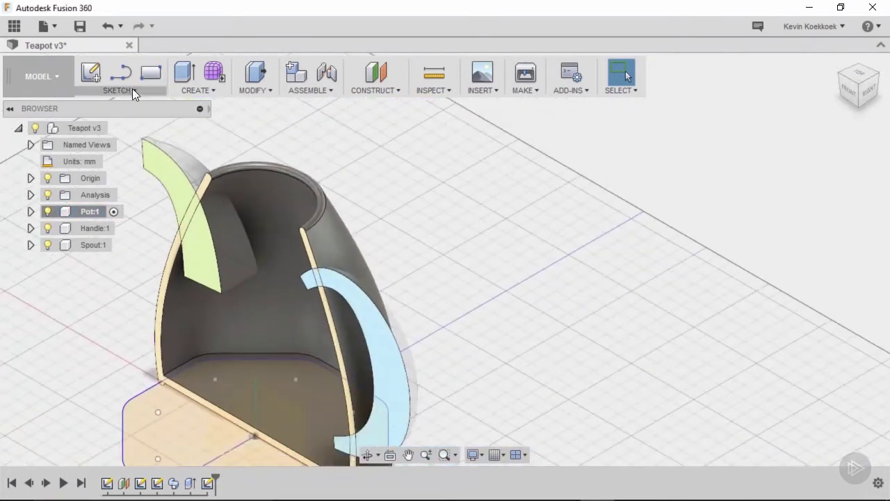
pyautogui.click(132, 89)
pyautogui.click(137, 107)
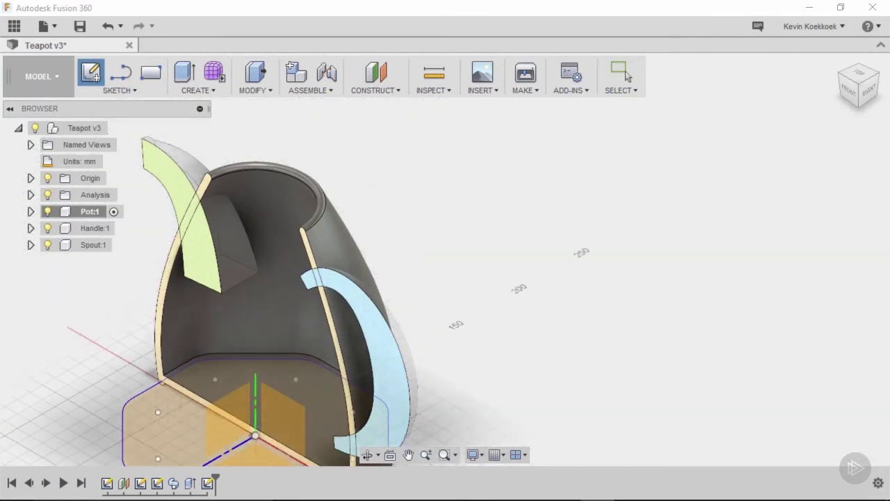
pyautogui.click(274, 408)
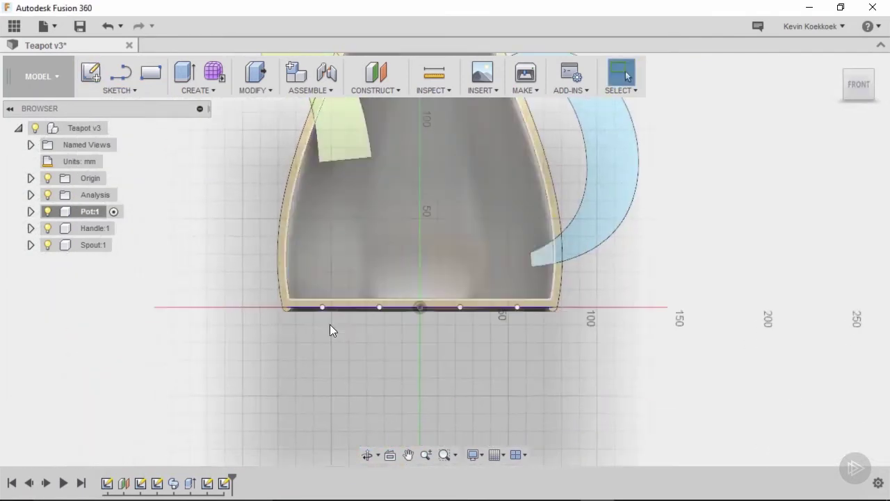
pyautogui.scroll(5, 442, 231)
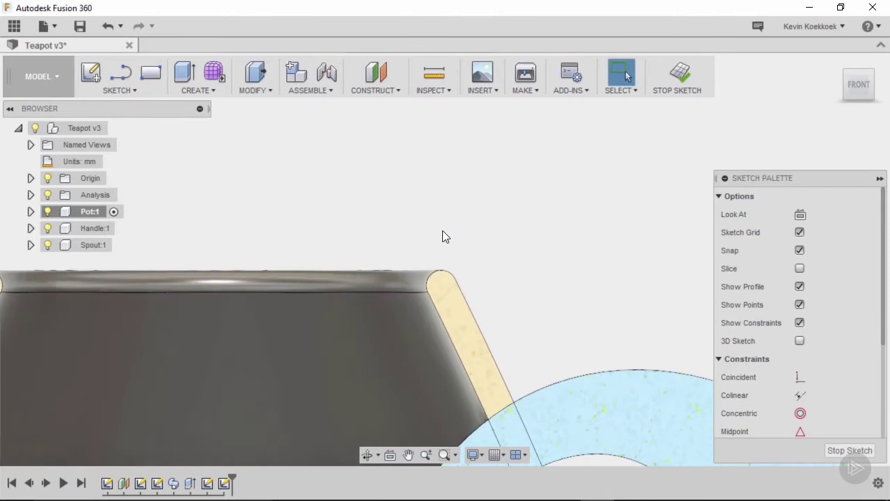
# Draw a 2-point rectangle 5 mm tall straddling the pot's top rim wall
pyautogui.click(129, 91)
pyautogui.moveTo(146, 141)
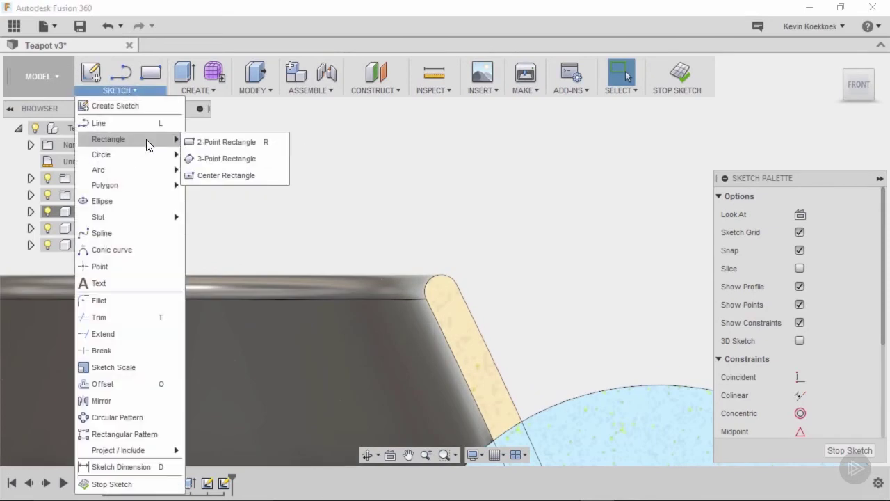
pyautogui.click(202, 143)
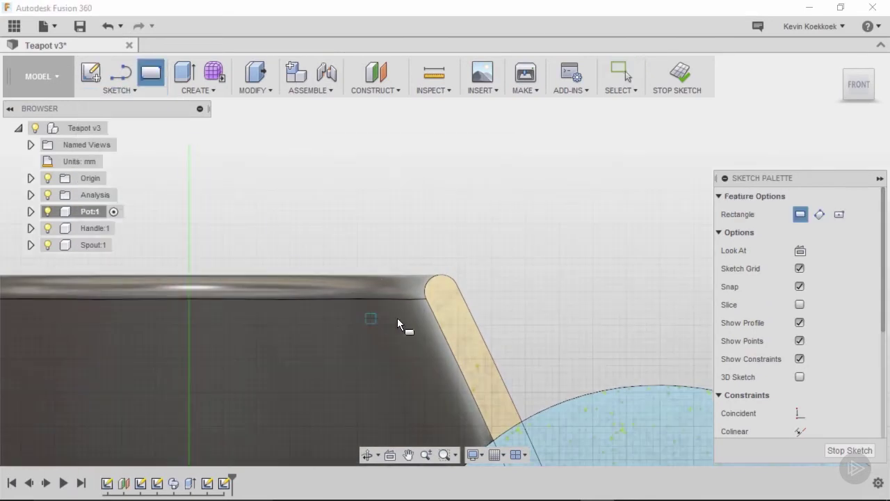
pyautogui.scroll(-3, 435, 295)
pyautogui.scroll(6, 431, 299)
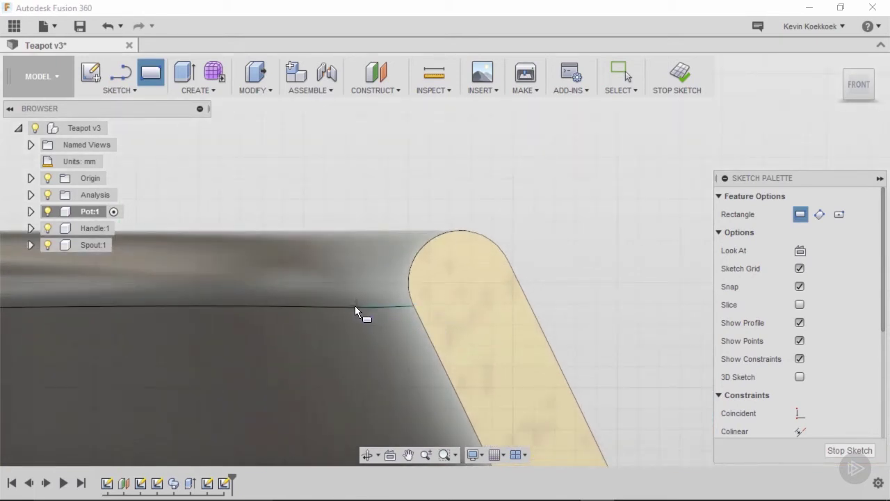
pyautogui.click(332, 307)
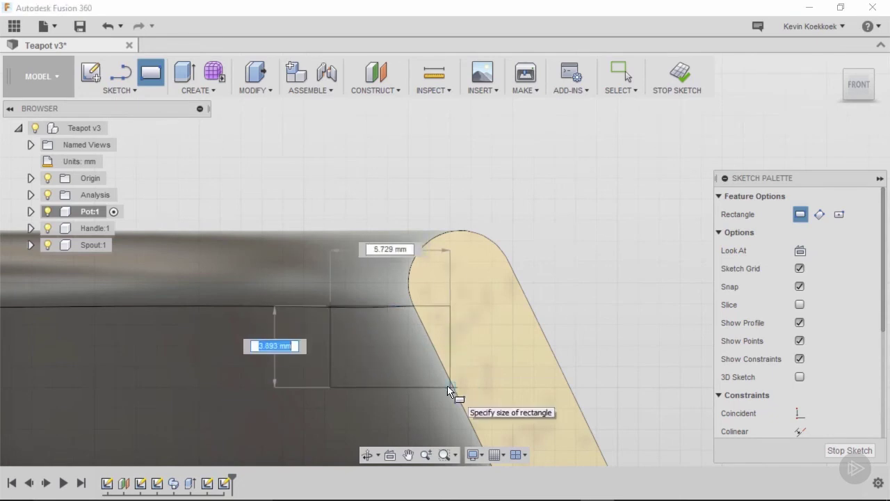
pyautogui.press('BackSpace')
pyautogui.write('5')
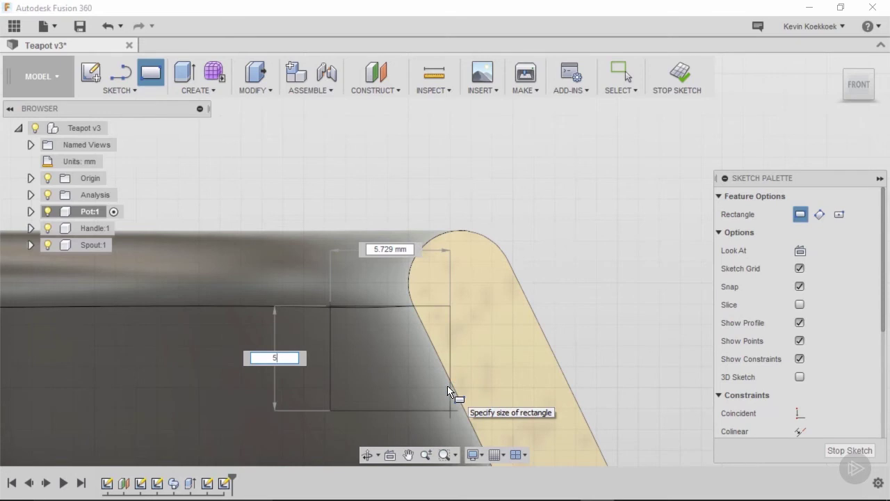
pyautogui.press('Tab')
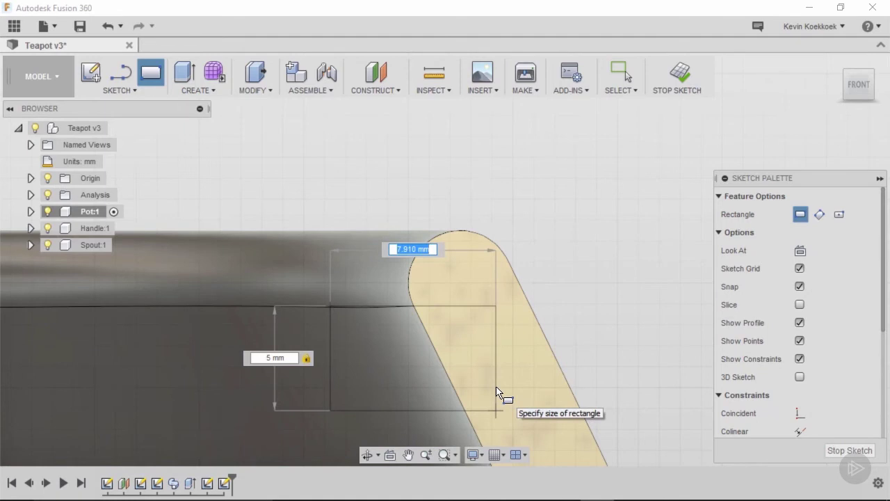
pyautogui.click(496, 392)
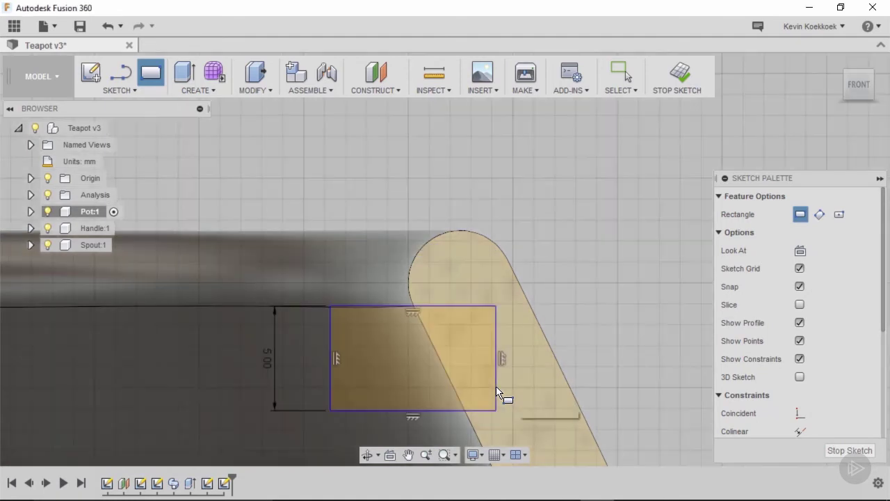
# Finish the sketch, return to the home view, and revolve the small rectangle profile
pyautogui.click(862, 452)
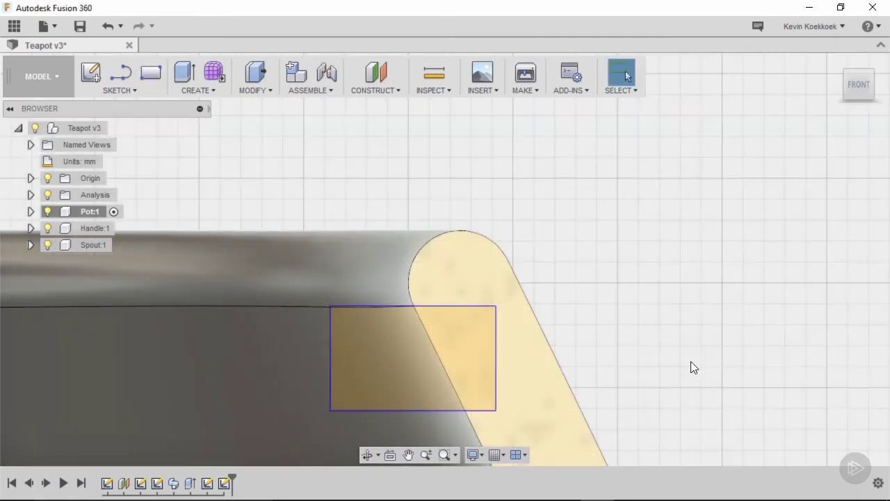
pyautogui.click(839, 64)
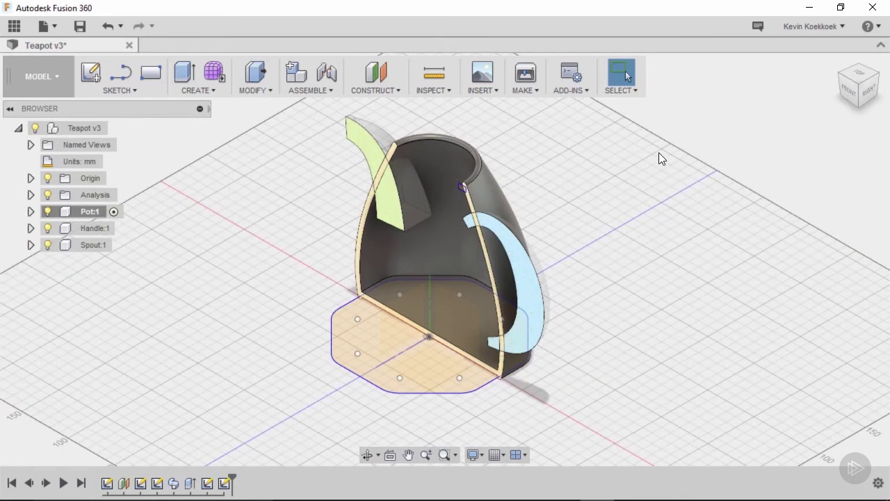
pyautogui.click(196, 91)
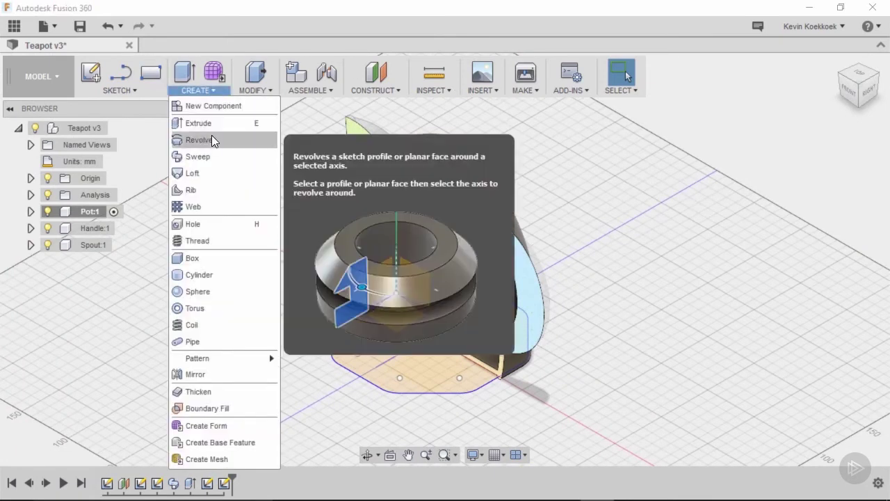
pyautogui.click(213, 140)
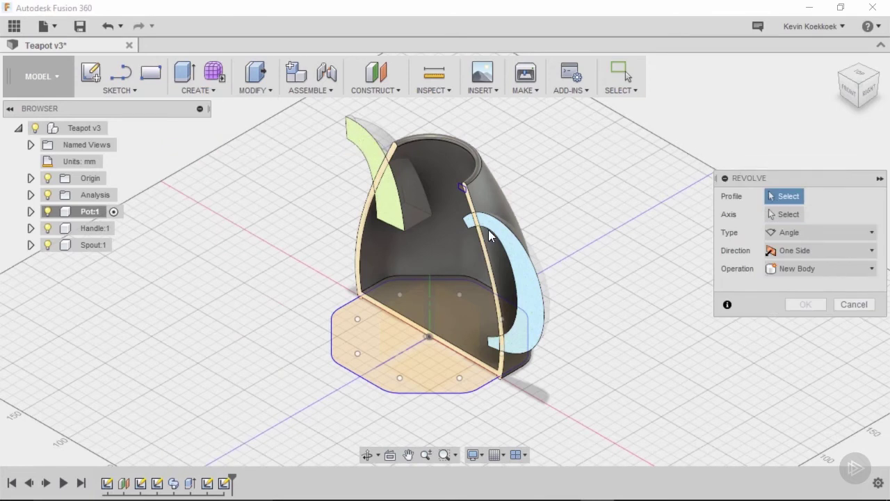
pyautogui.scroll(3, 464, 185)
pyautogui.scroll(5, 465, 185)
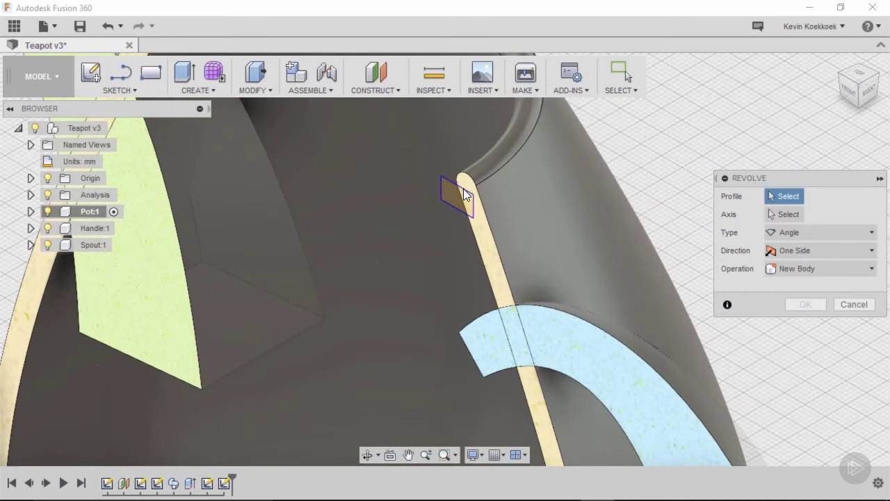
pyautogui.click(452, 190)
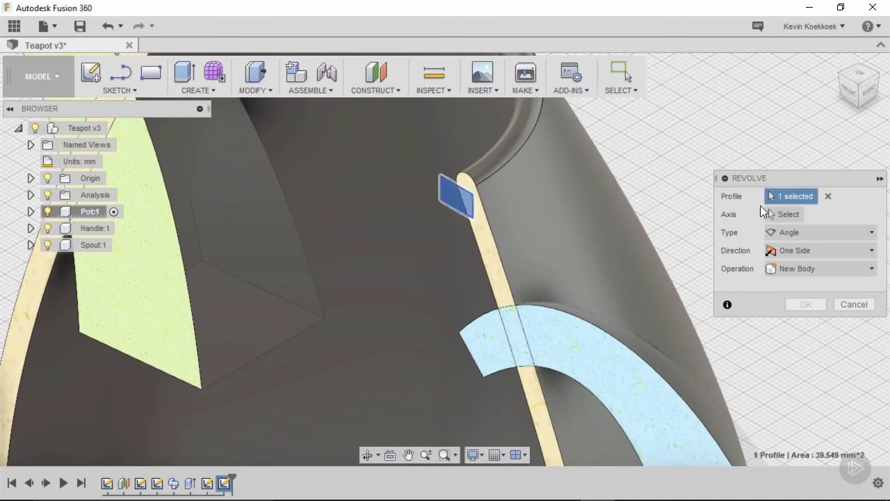
# Revolve it 360° around the pot's central axis, joined to the pot, then go Home
pyautogui.click(787, 216)
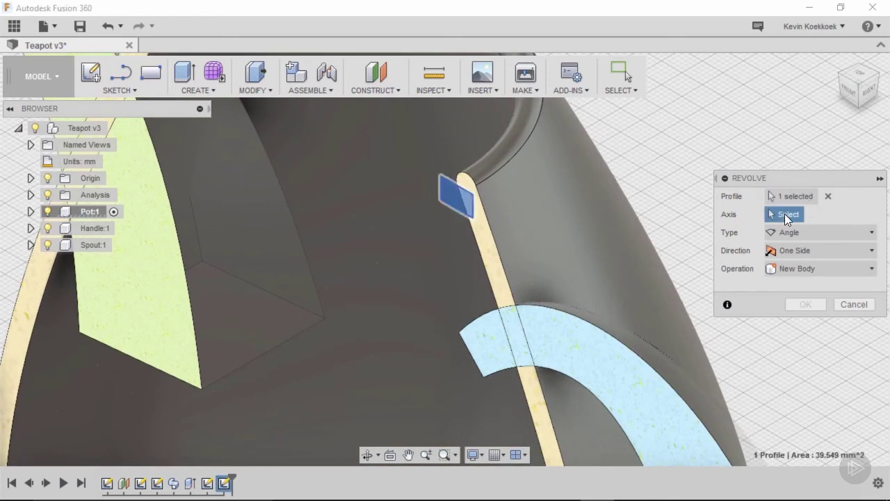
pyautogui.scroll(-5, 684, 170)
pyautogui.scroll(-3, 681, 178)
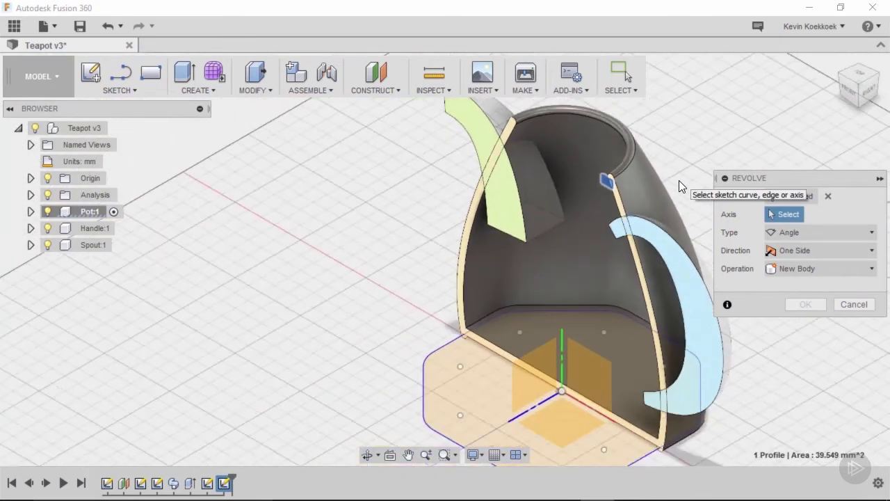
pyautogui.click(562, 339)
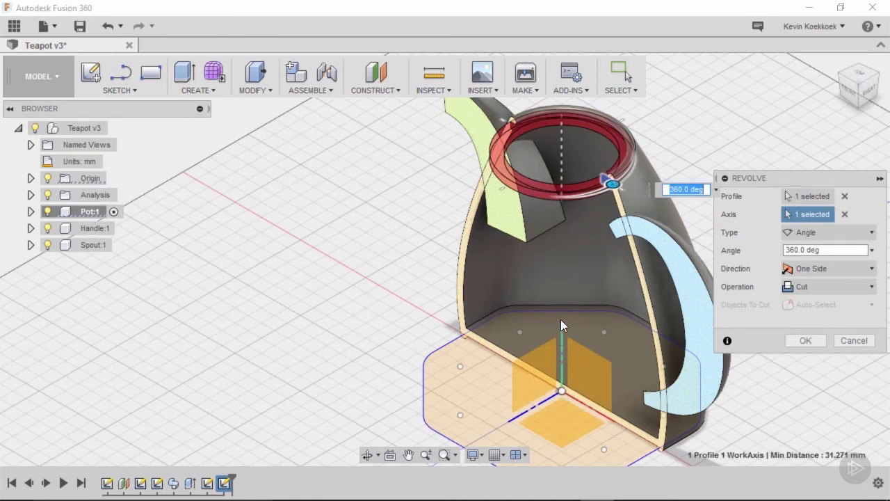
pyautogui.scroll(3, 582, 141)
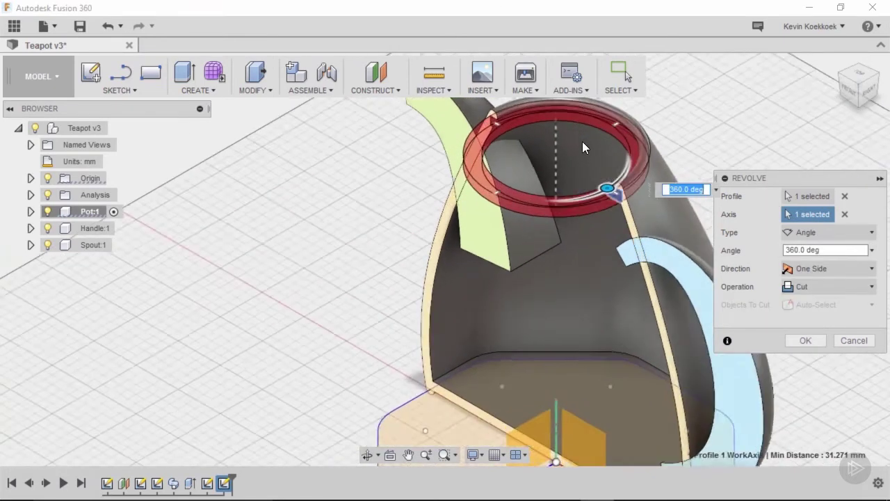
pyautogui.scroll(2, 582, 141)
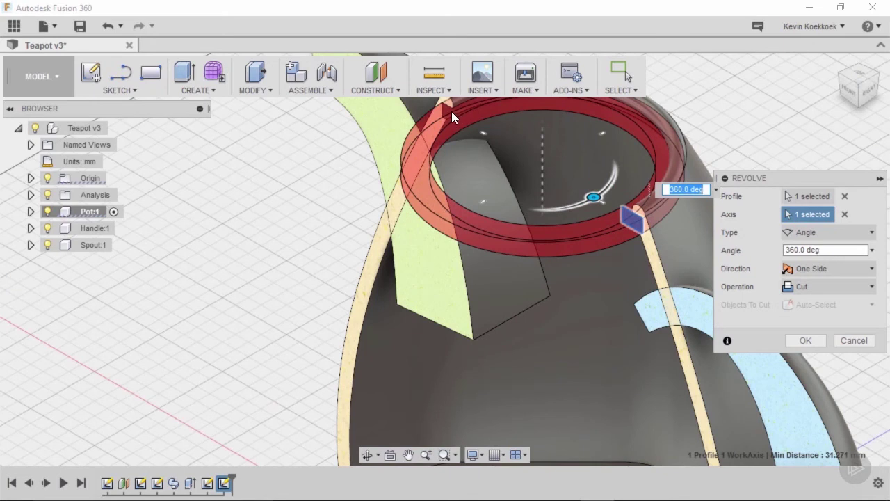
pyautogui.click(853, 288)
pyautogui.click(858, 304)
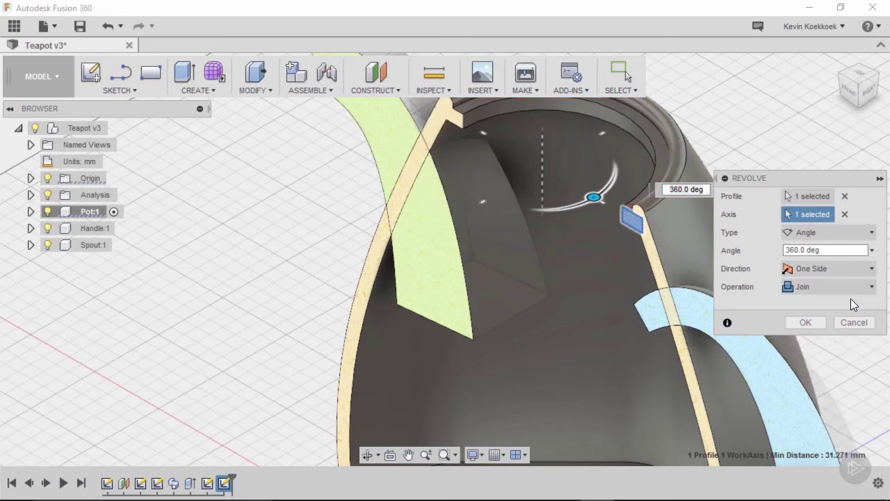
pyautogui.click(811, 324)
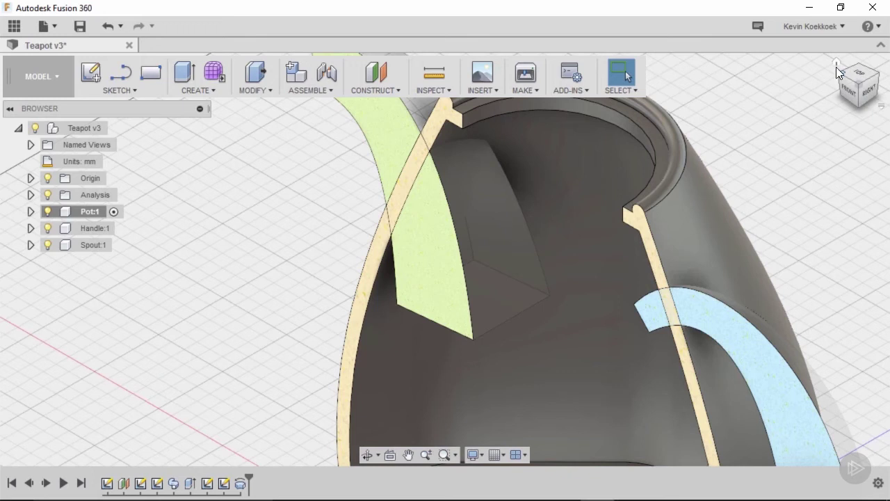
pyautogui.click(837, 63)
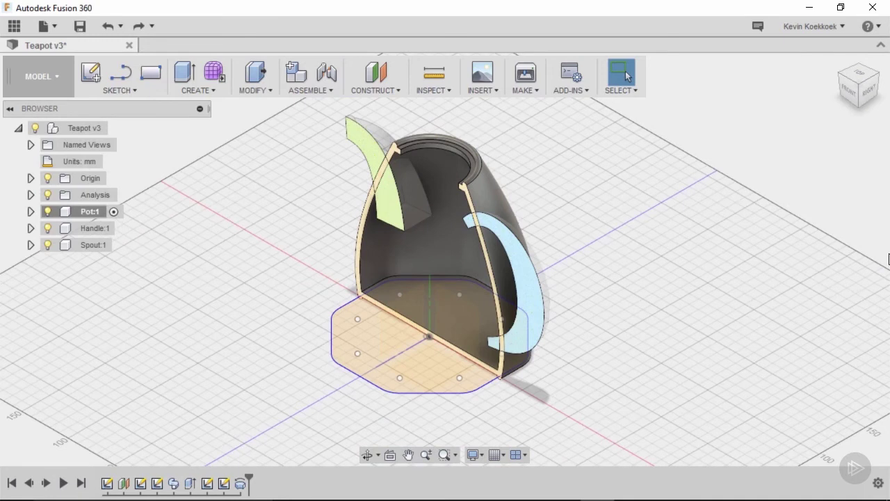
# Create a new empty component named 'Lid' and begin a sketch inside it
pyautogui.rightClick(86, 131)
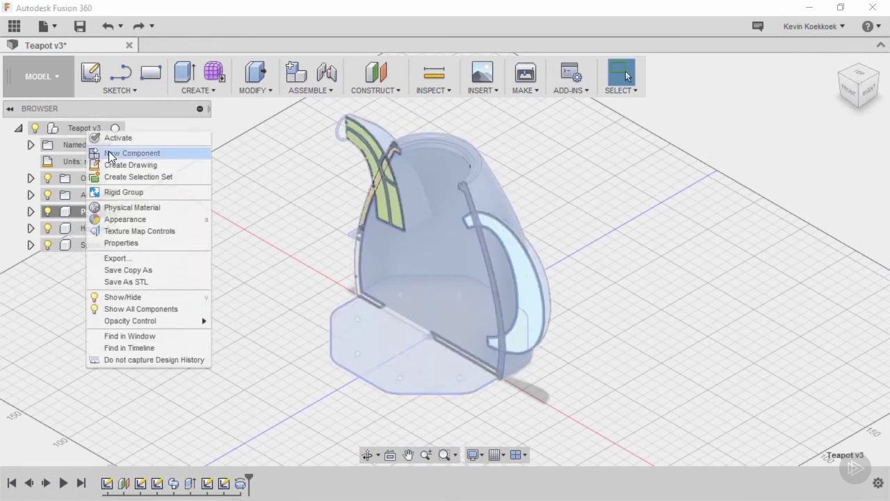
pyautogui.click(109, 155)
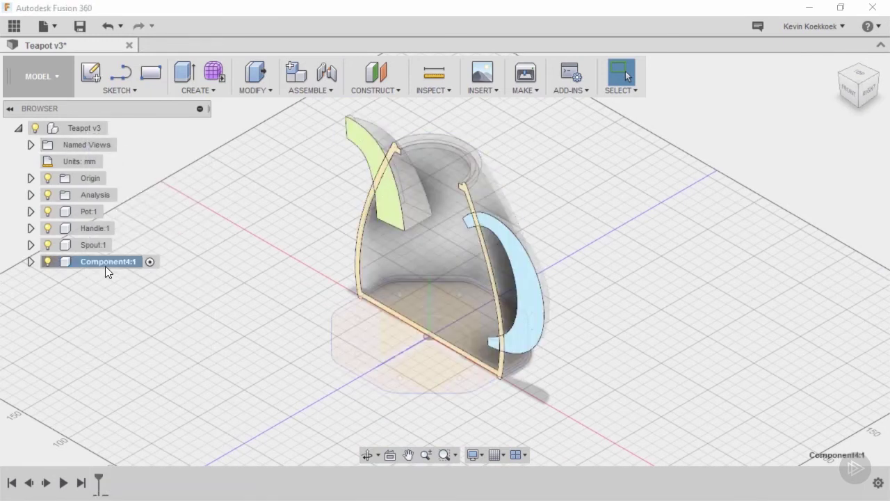
pyautogui.doubleClick(105, 266)
pyautogui.write('Lid')
pyautogui.press('Return')
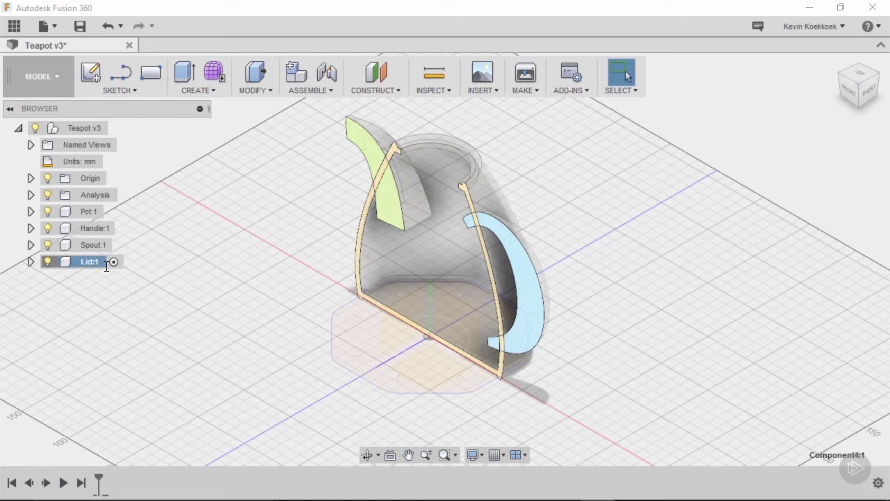
pyautogui.click(142, 91)
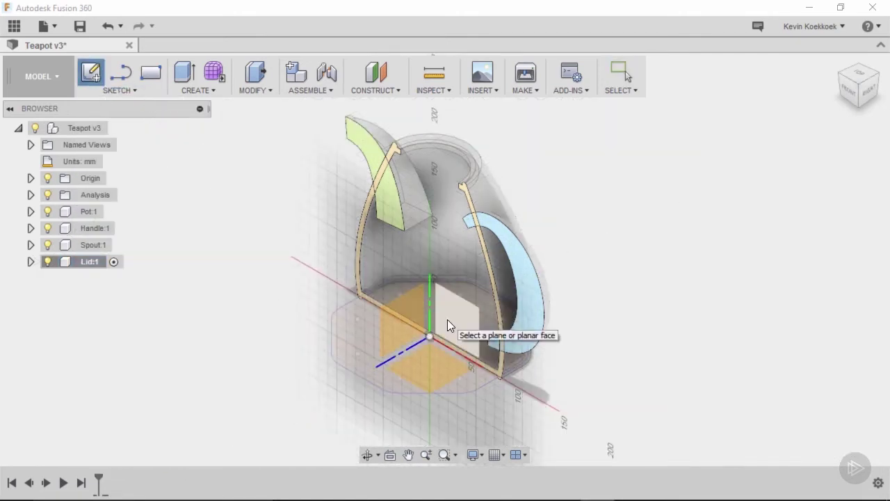
# On the front plane, draw a vertical line from the origin up to about 200 mm
pyautogui.click(447, 319)
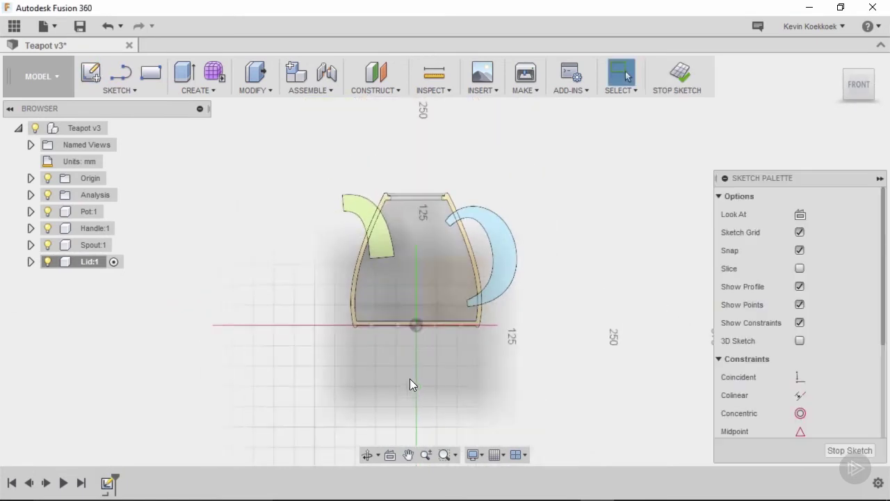
pyautogui.scroll(8, 421, 270)
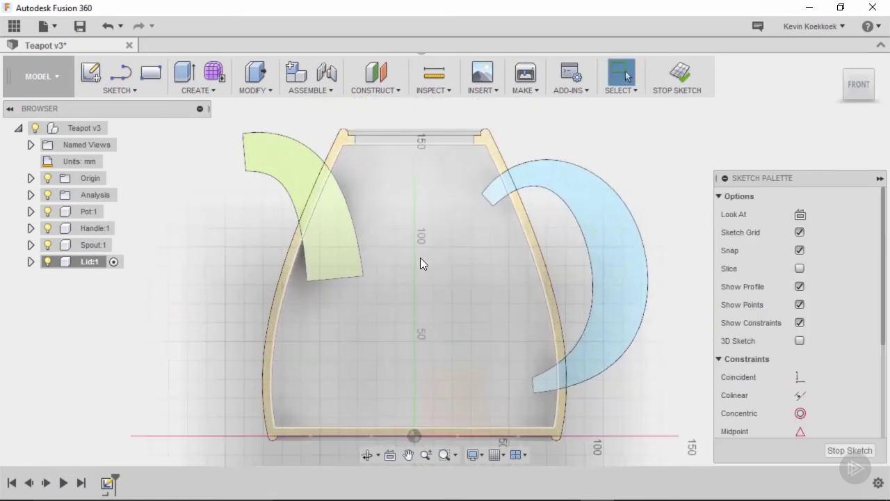
pyautogui.click(127, 91)
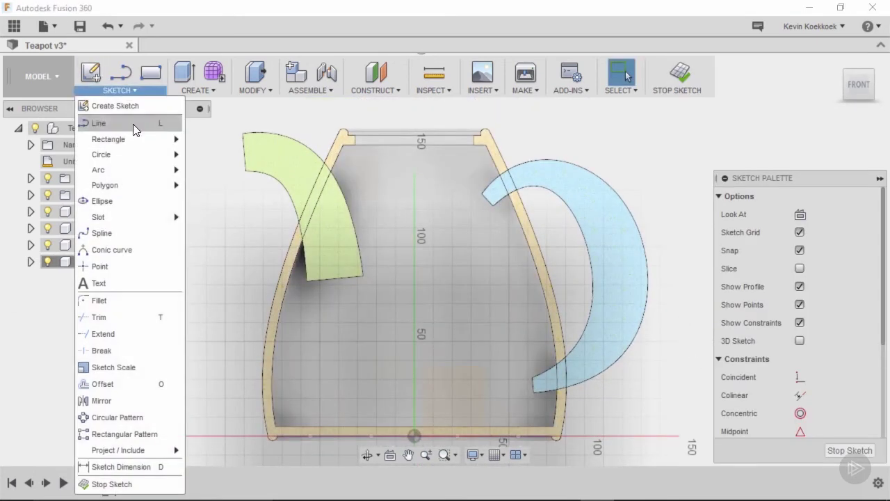
pyautogui.click(133, 123)
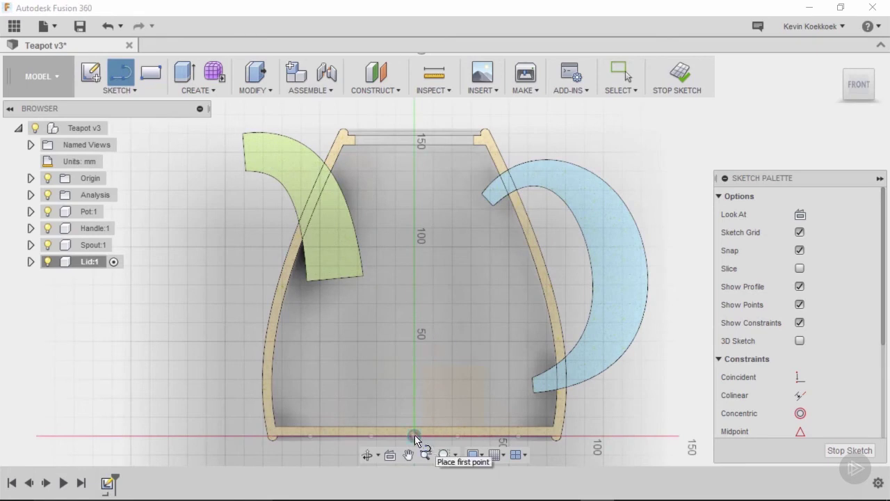
pyautogui.click(415, 436)
pyautogui.scroll(-4, 415, 436)
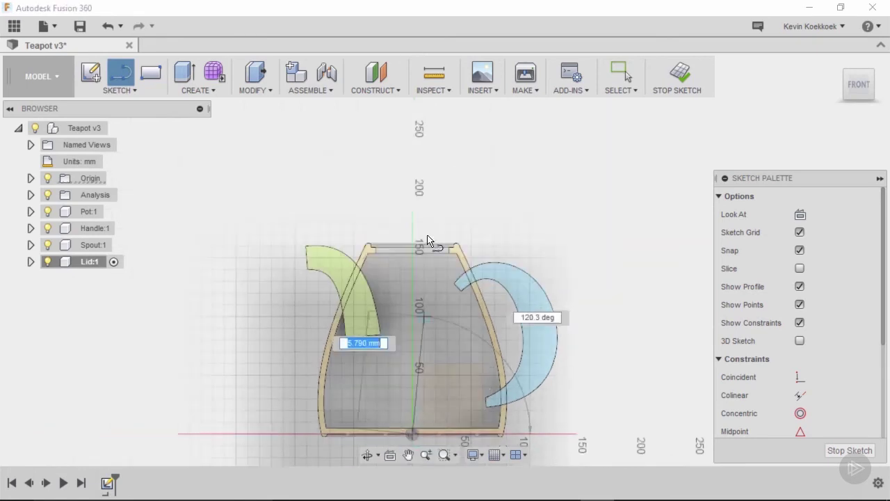
pyautogui.click(415, 188)
pyautogui.moveTo(416, 188); pyautogui.dragTo(447, 188)
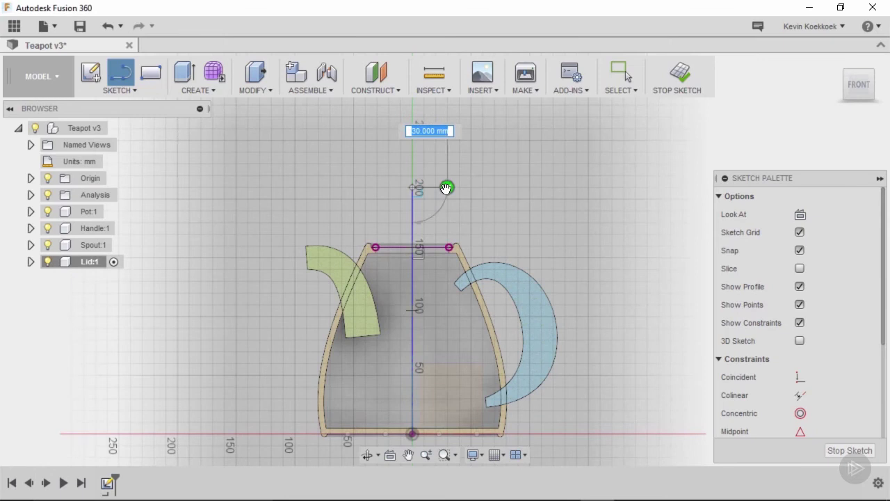
pyautogui.press('Escape')
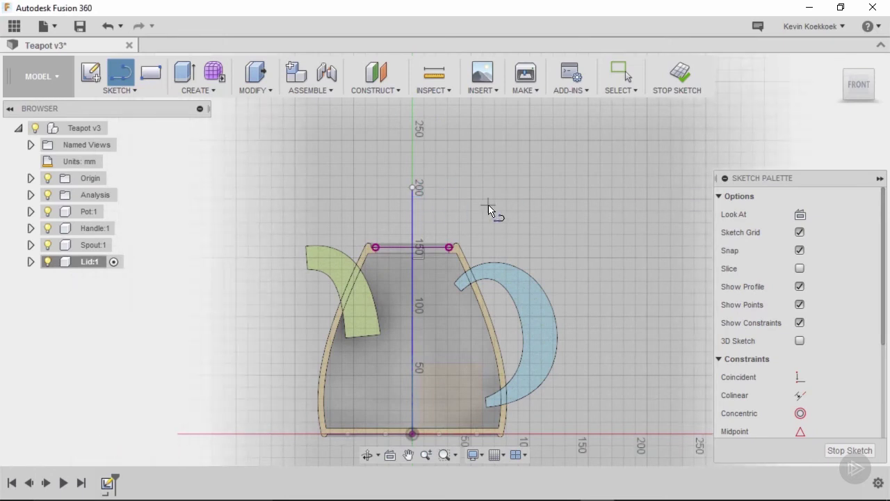
# Convert the vertical line into construction geometry
pyautogui.press('Escape')
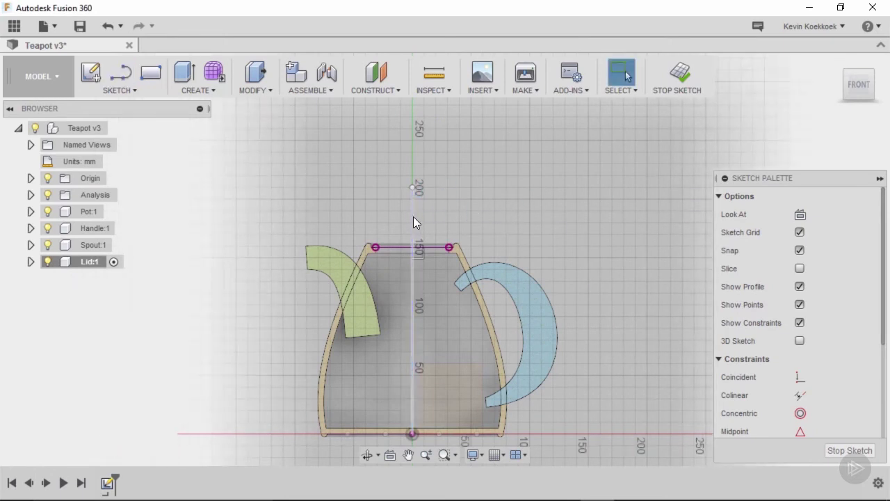
pyautogui.click(413, 216)
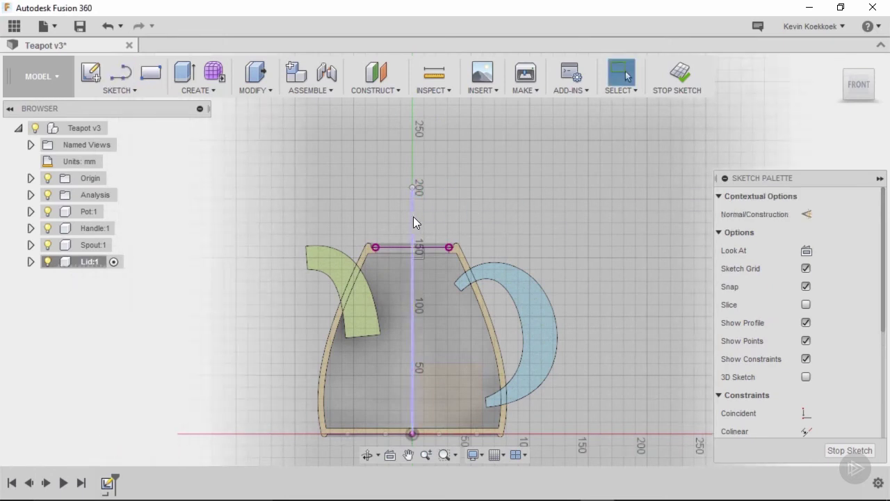
pyautogui.click(807, 214)
pyautogui.click(574, 207)
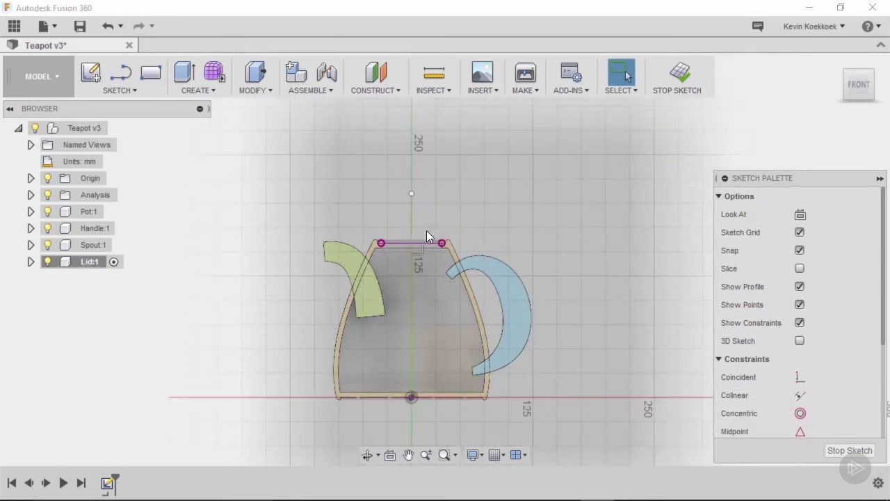
pyautogui.scroll(8, 414, 233)
pyautogui.scroll(2, 410, 245)
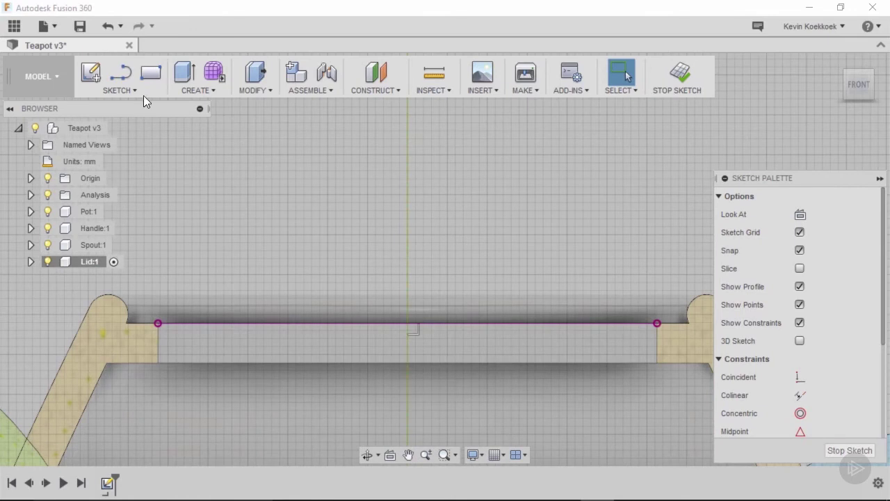
# Draw a horizontal line along the lid line from the centre axis to the rim's inner corner
pyautogui.click(137, 92)
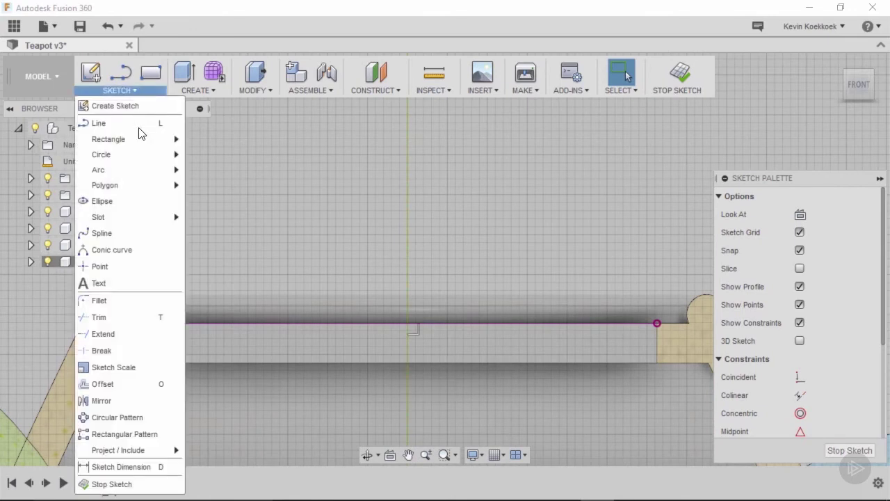
pyautogui.click(135, 122)
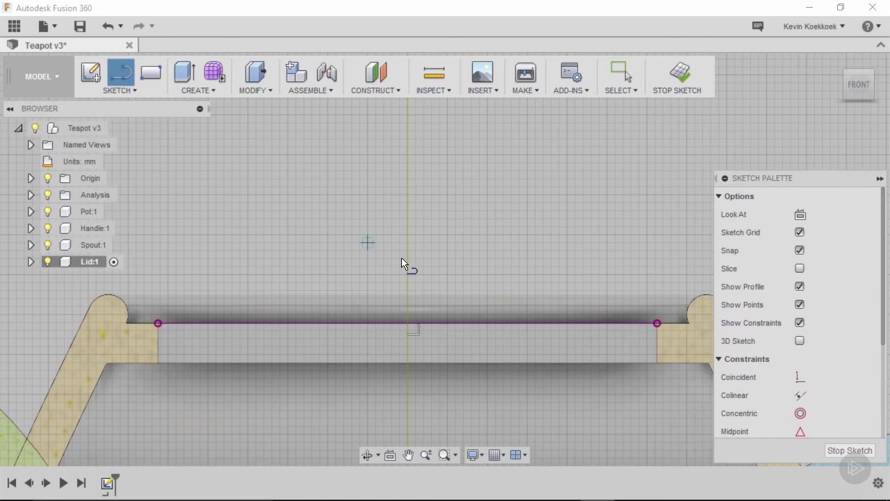
pyautogui.scroll(-3, 408, 271)
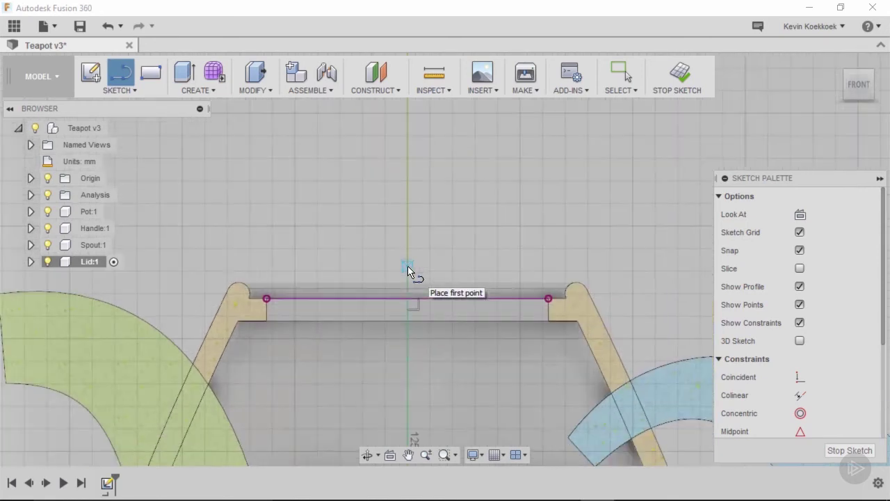
pyautogui.scroll(3, 409, 271)
pyautogui.scroll(-2, 408, 272)
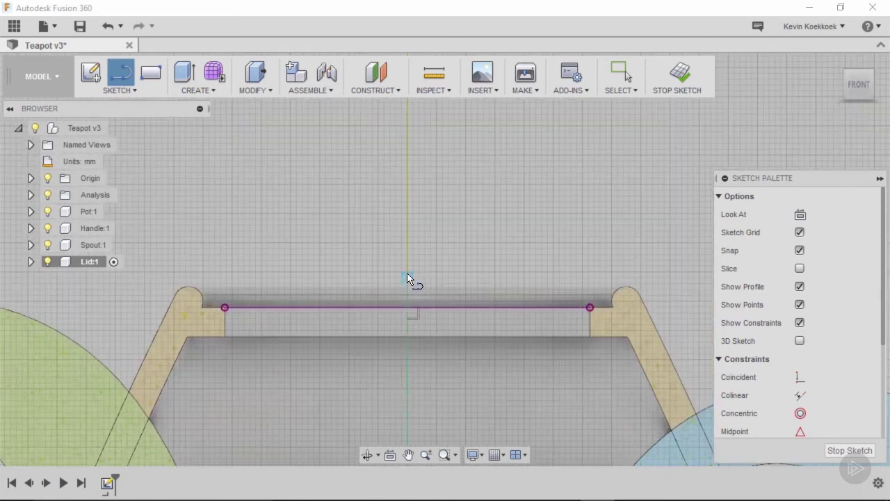
pyautogui.scroll(3, 408, 288)
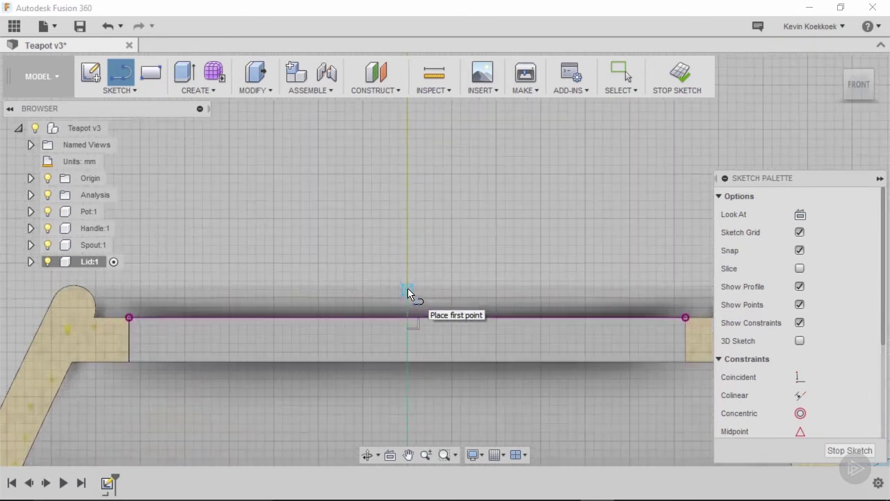
pyautogui.click(410, 317)
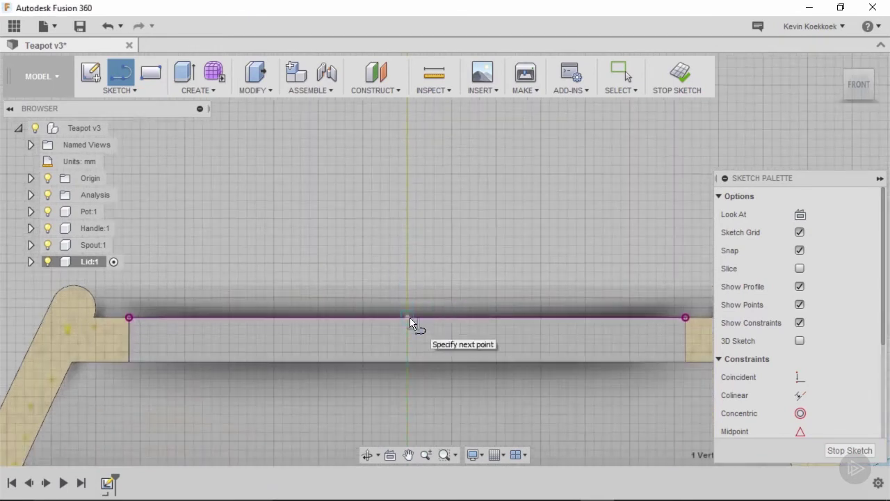
pyautogui.scroll(-2, 410, 318)
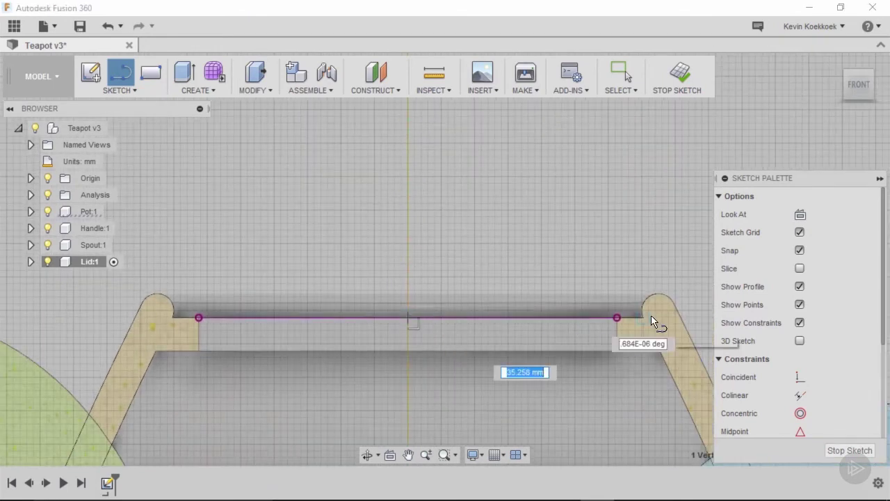
pyautogui.scroll(3, 654, 324)
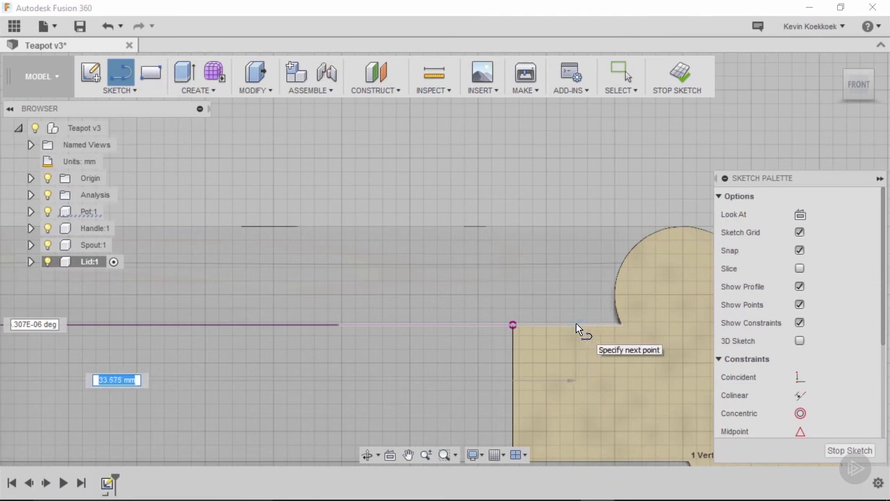
pyautogui.click(577, 324)
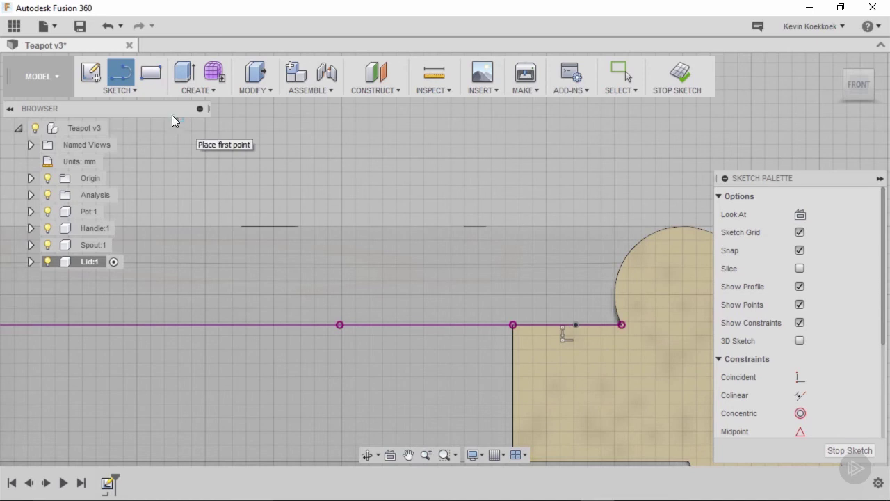
# Draw a spline from the rim corner, up above the rim, arching inward to end on the axis
pyautogui.click(135, 91)
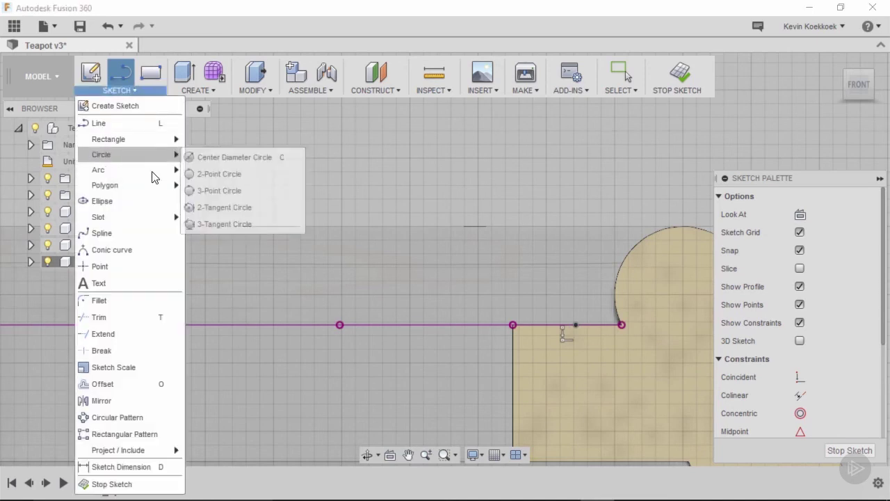
pyautogui.click(155, 235)
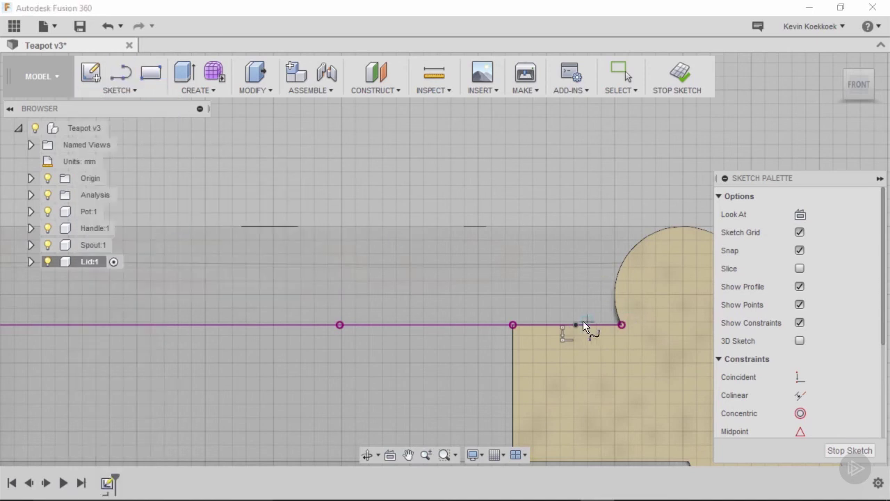
pyautogui.scroll(-3, 576, 324)
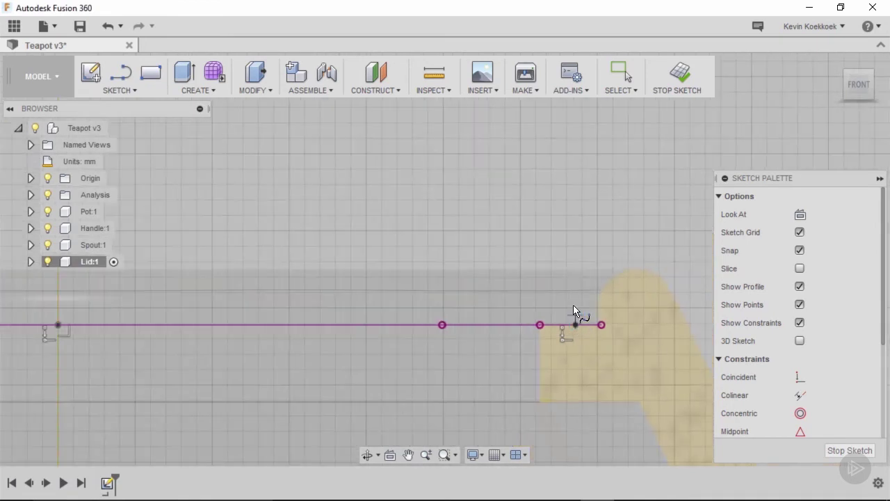
pyautogui.click(575, 324)
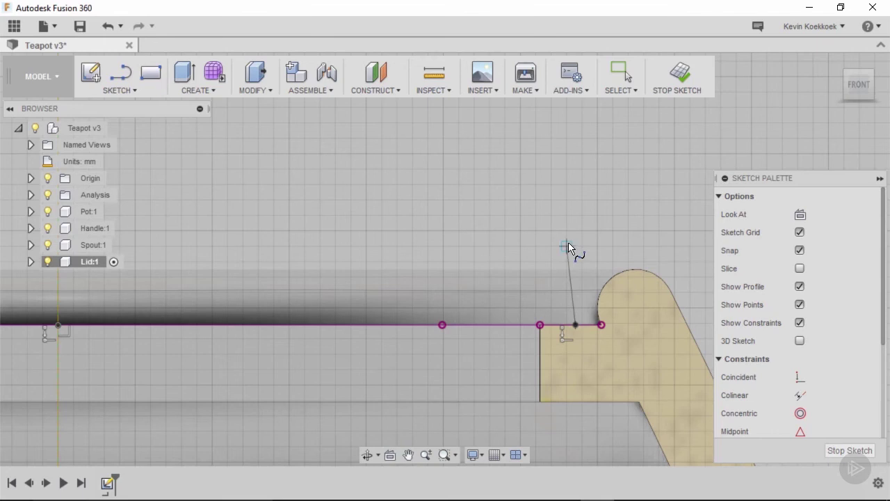
pyautogui.click(576, 249)
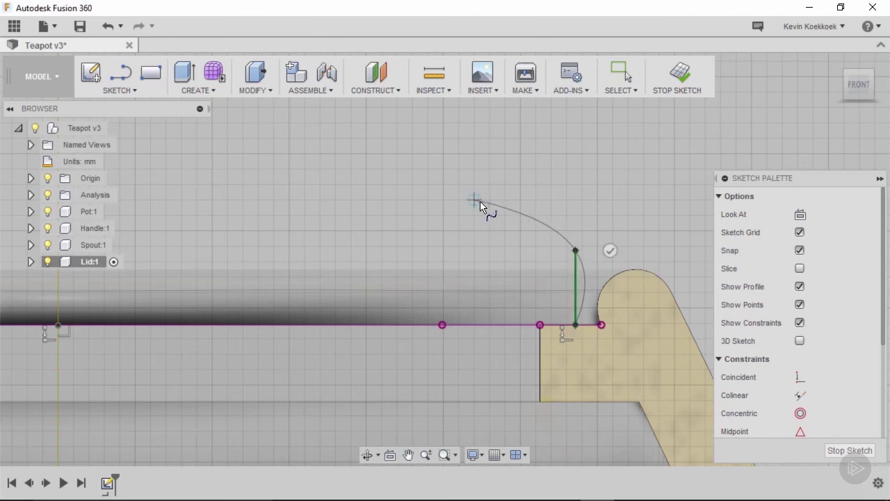
pyautogui.scroll(-5, 445, 201)
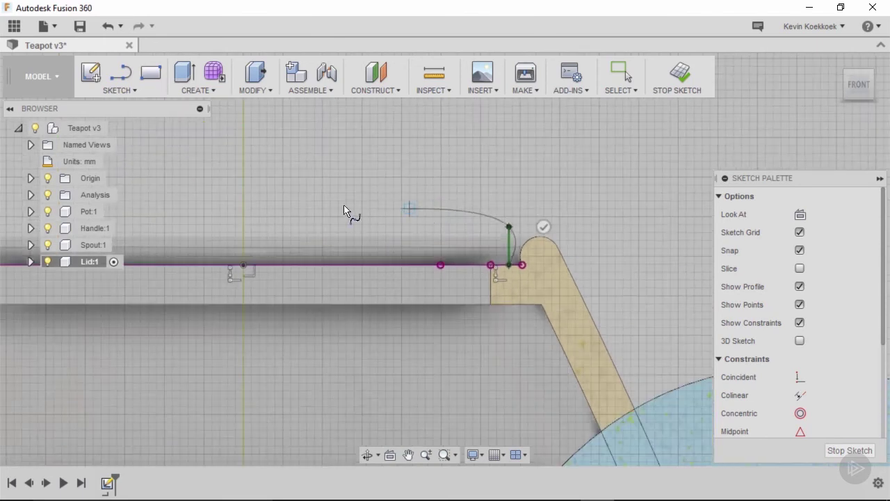
pyautogui.click(338, 169)
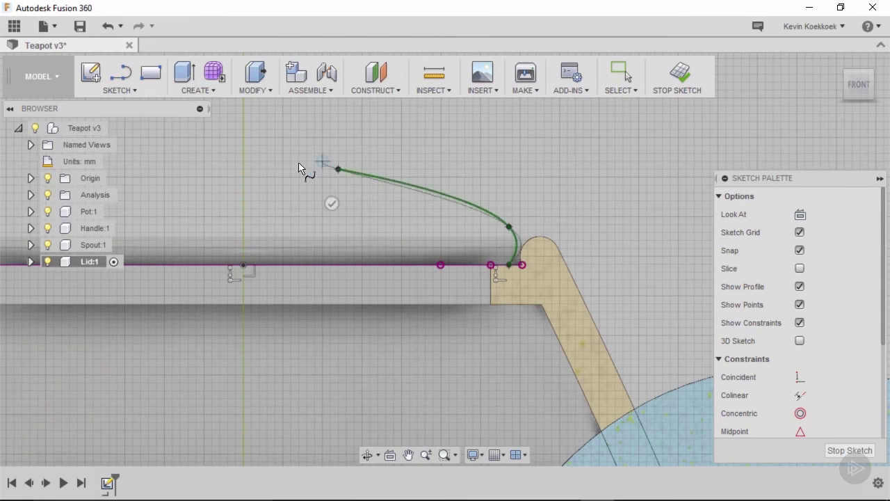
pyautogui.click(244, 154)
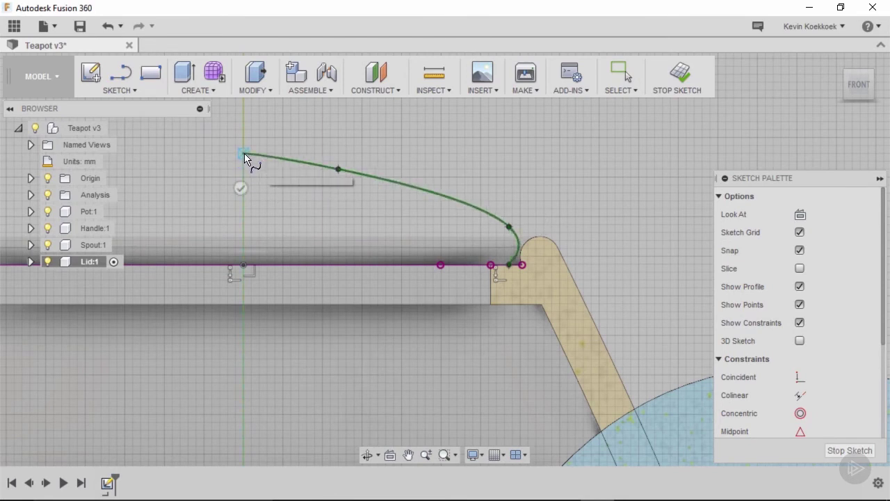
pyautogui.click(240, 189)
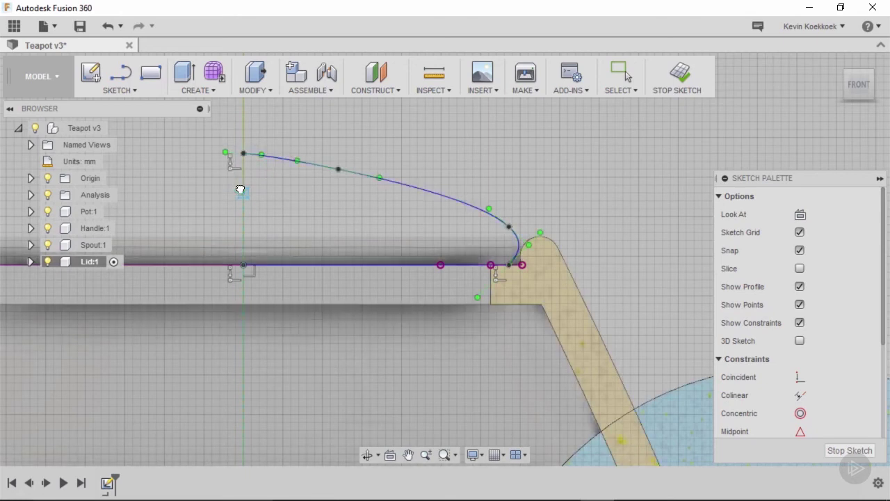
# Draw a vertical line from the spline's top endpoint down to the baseline
pyautogui.press('Escape')
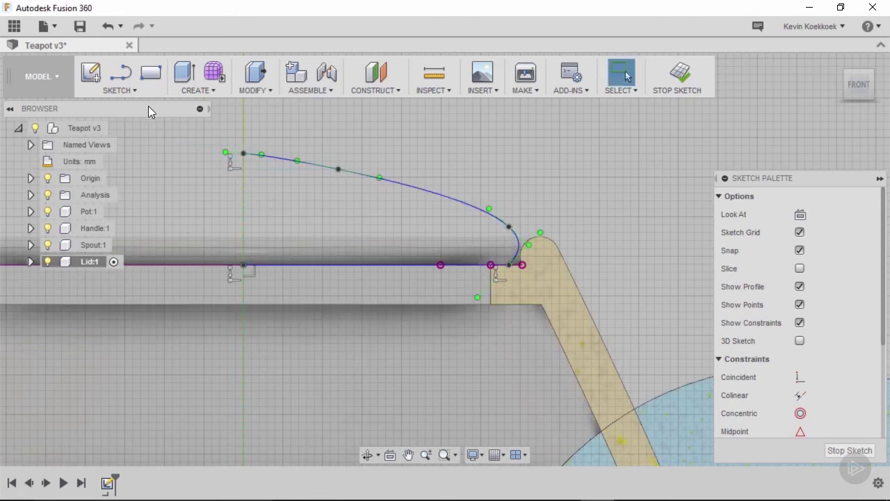
pyautogui.click(131, 92)
pyautogui.click(98, 123)
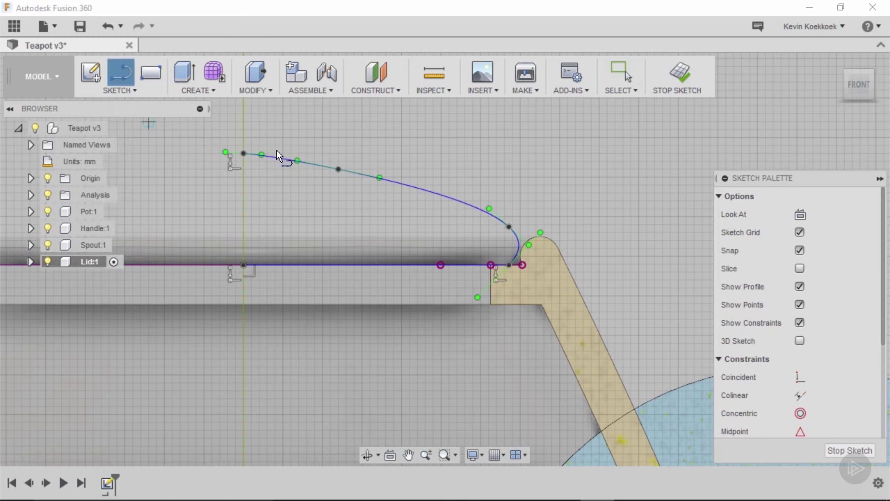
pyautogui.click(243, 154)
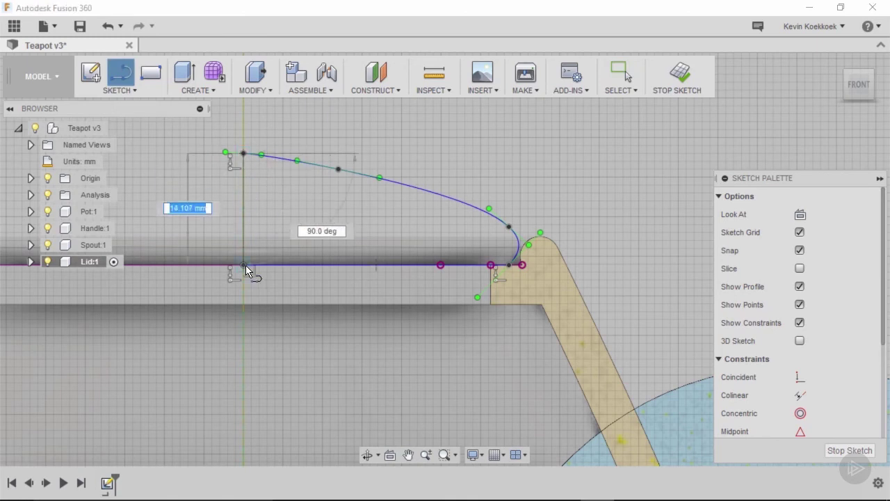
pyautogui.click(243, 264)
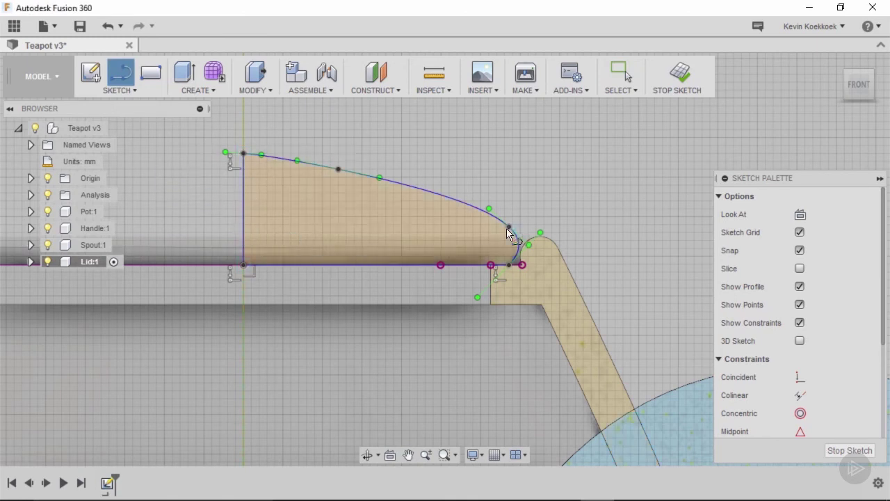
pyautogui.press('Escape')
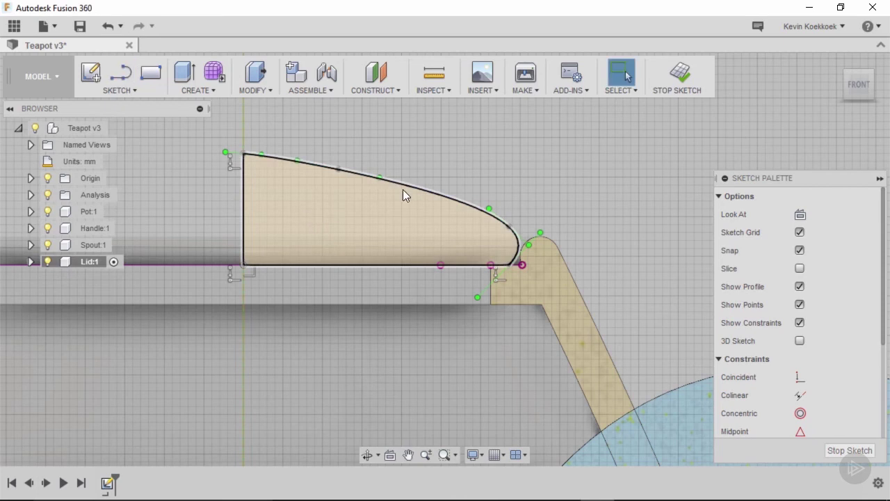
# Slide the spline's bottom endpoint right and nudge its middle point to reshape the curve
pyautogui.scroll(1, 285, 135)
pyautogui.scroll(2, 285, 136)
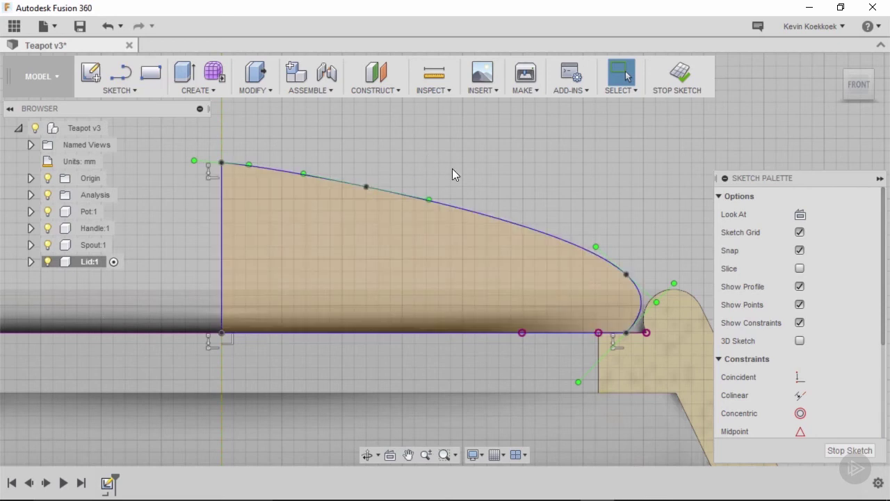
pyautogui.scroll(4, 666, 267)
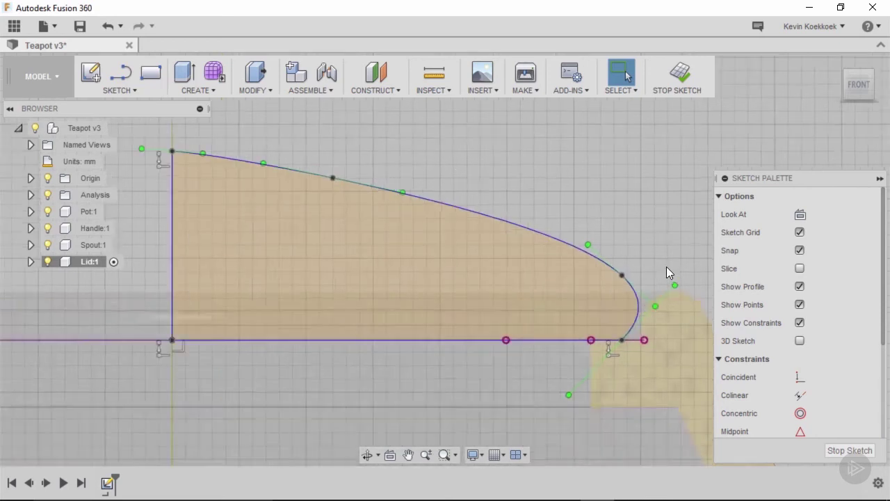
pyautogui.moveTo(584, 405)
pyautogui.mouseDown()
pyautogui.moveTo(600, 405)
pyautogui.moveTo(588, 404)
pyautogui.mouseUp()
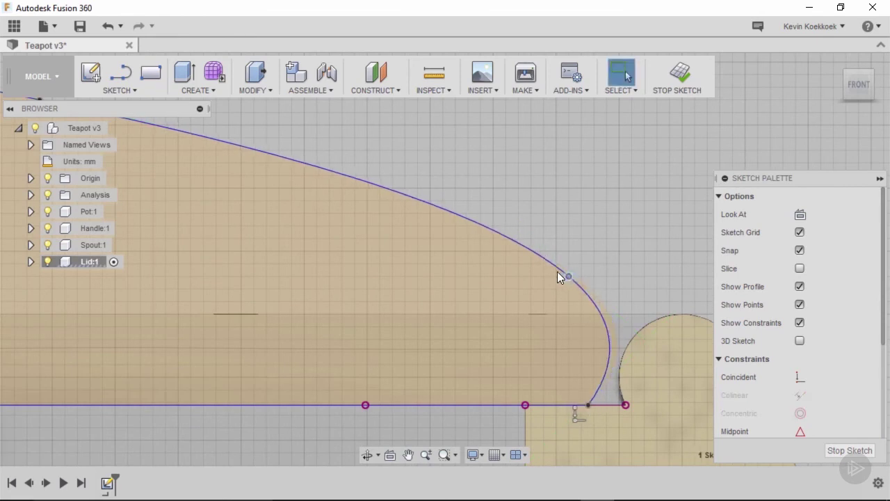
pyautogui.moveTo(558, 272)
pyautogui.mouseDown()
pyautogui.moveTo(542, 272)
pyautogui.moveTo(563, 288)
pyautogui.moveTo(579, 278)
pyautogui.mouseUp()
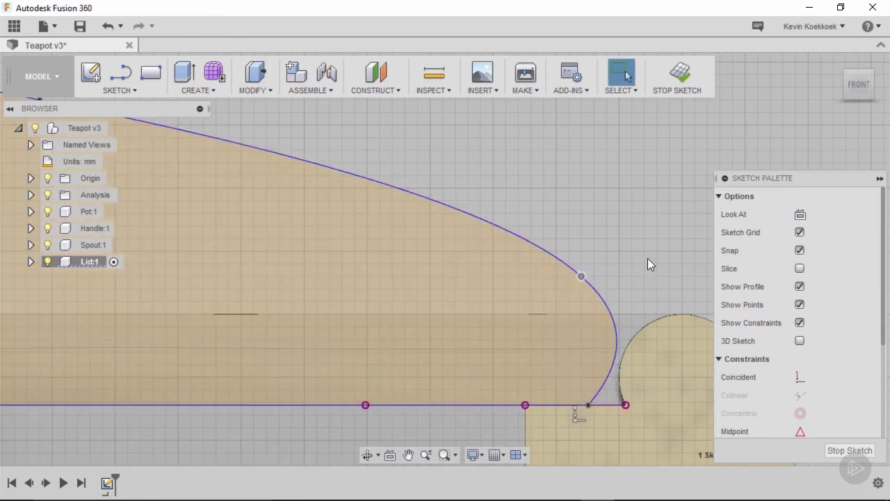
pyautogui.scroll(-3, 632, 262)
pyautogui.scroll(3, 632, 278)
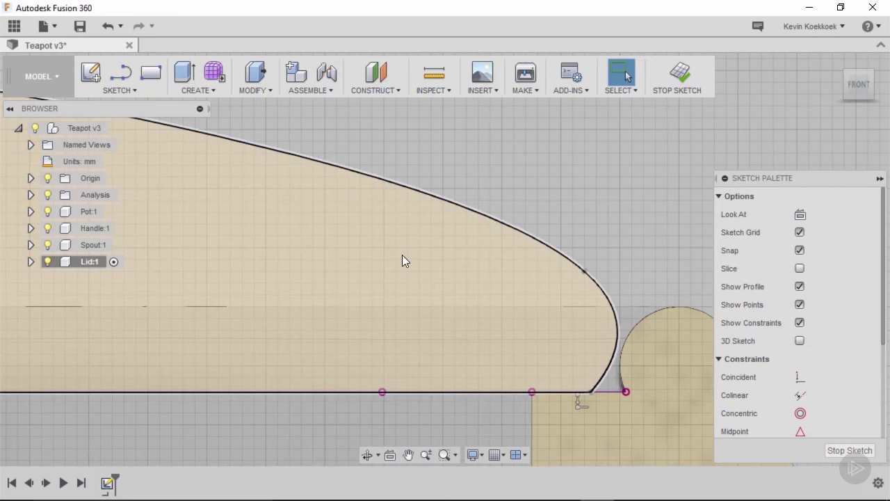
# Fillet the corner between the baseline and spline with a 2.50 mm radius
pyautogui.click(122, 89)
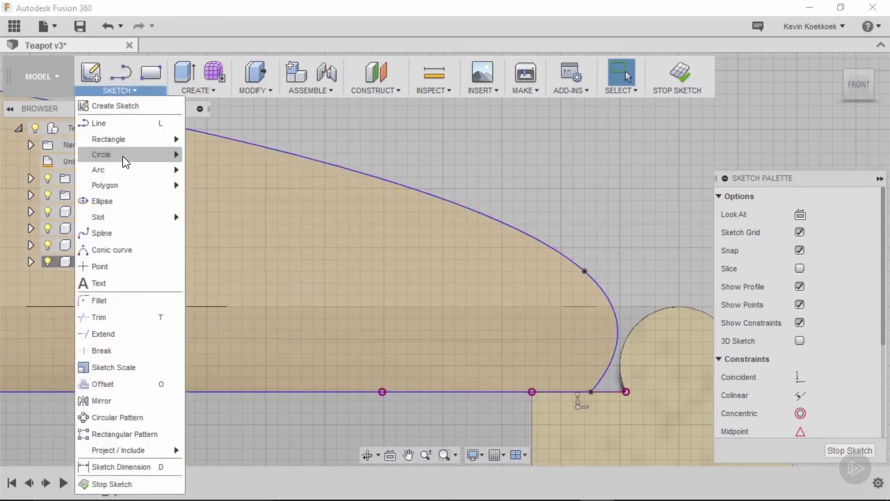
pyautogui.click(142, 301)
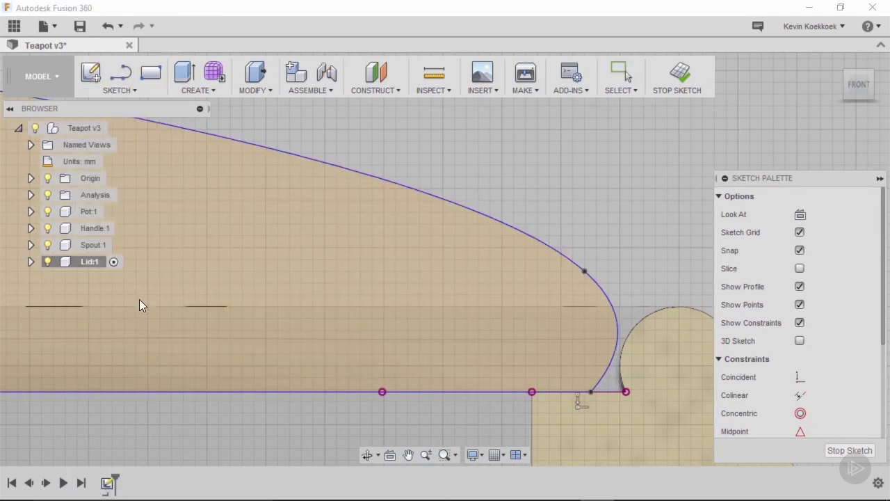
pyautogui.click(507, 392)
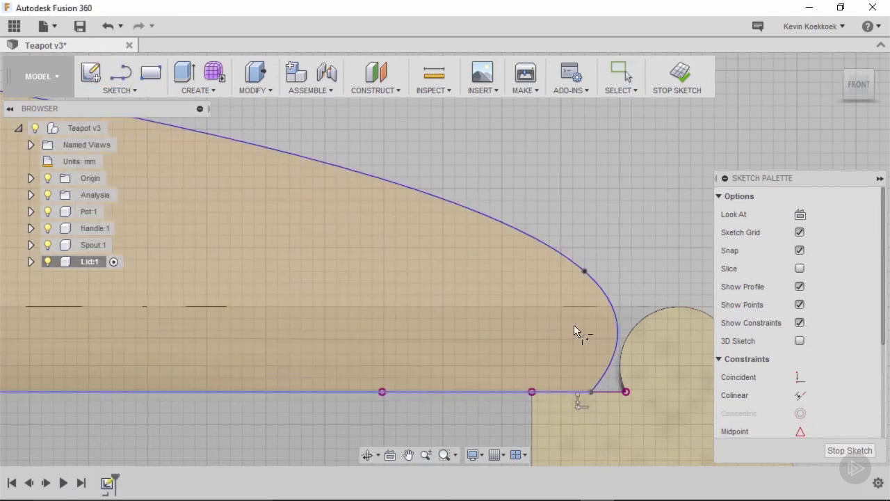
pyautogui.click(604, 369)
pyautogui.moveTo(411, 290)
pyautogui.mouseDown()
pyautogui.moveTo(692, 340)
pyautogui.moveTo(808, 398)
pyautogui.mouseUp()
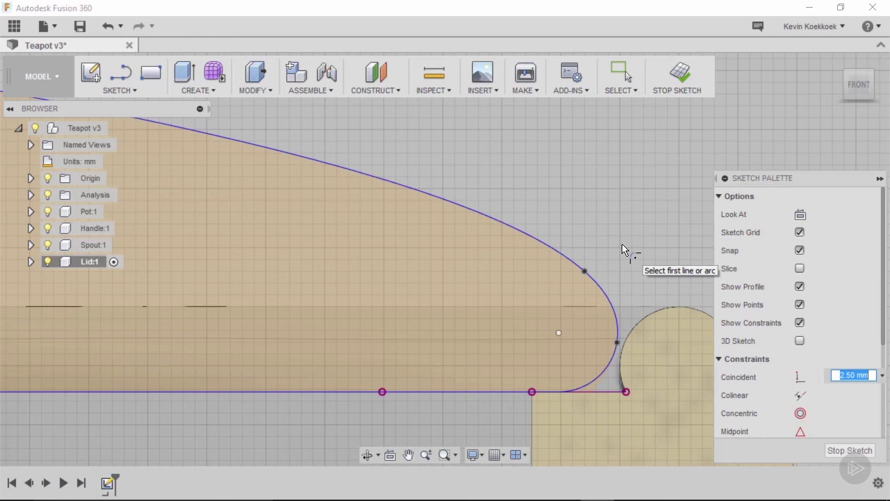
pyautogui.press('Return')
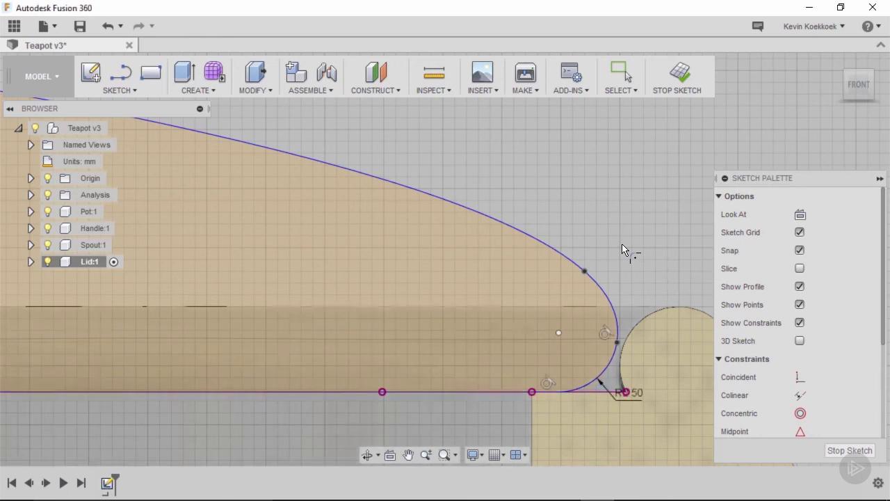
# Drag spline points upward, raising the top end to heighten the dome
pyautogui.scroll(-5, 622, 245)
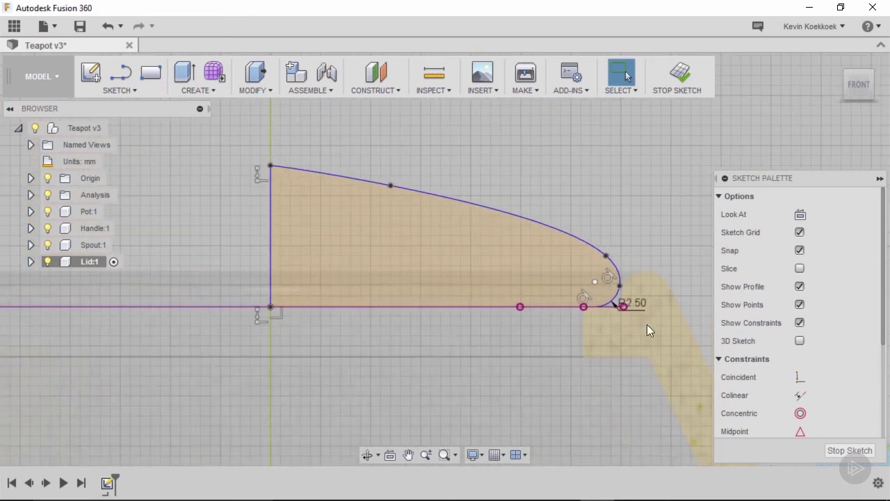
pyautogui.scroll(2, 563, 182)
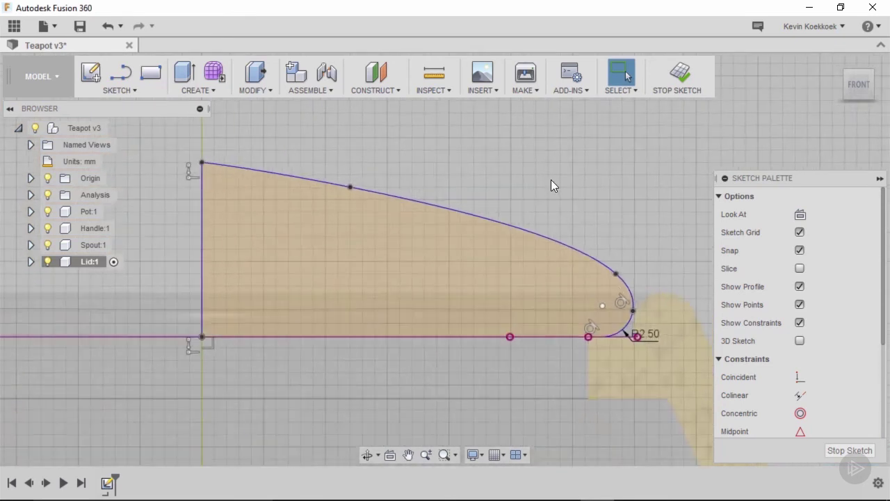
pyautogui.moveTo(351, 185)
pyautogui.mouseDown()
pyautogui.moveTo(356, 174)
pyautogui.moveTo(387, 170)
pyautogui.moveTo(410, 171)
pyautogui.moveTo(413, 187)
pyautogui.mouseUp()
pyautogui.moveTo(202, 162); pyautogui.dragTo(201, 151)
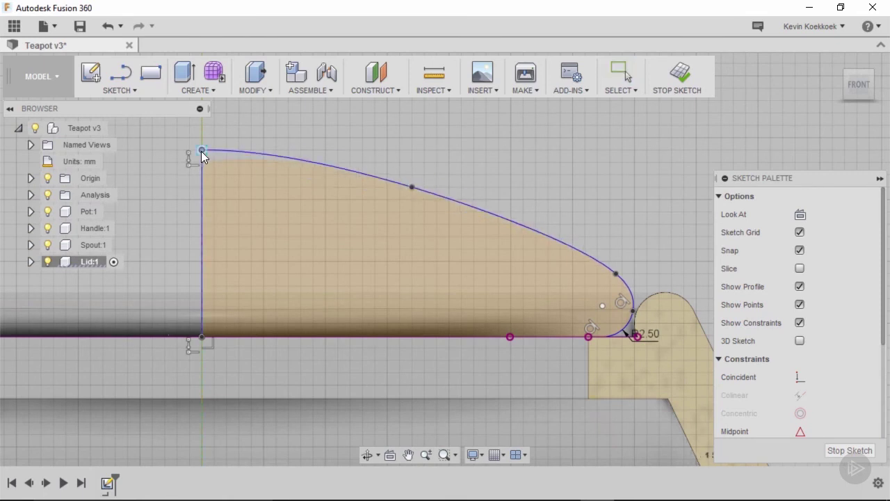
pyautogui.scroll(-5, 474, 153)
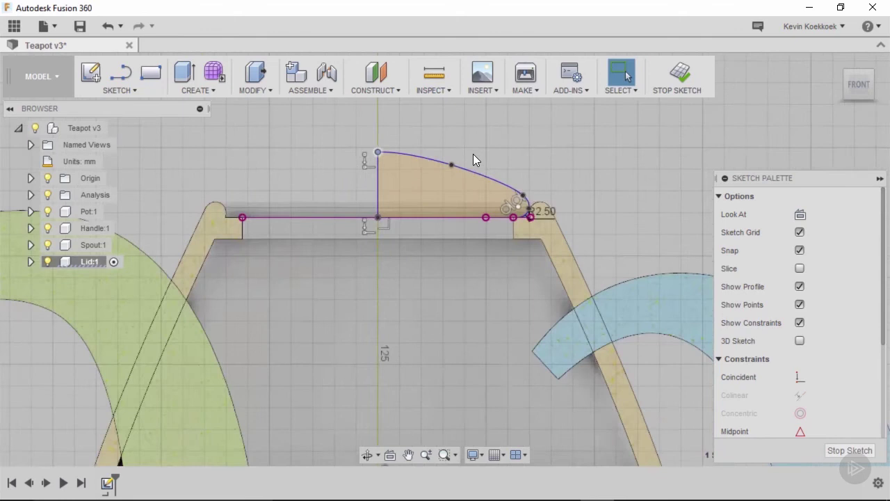
pyautogui.scroll(3, 473, 146)
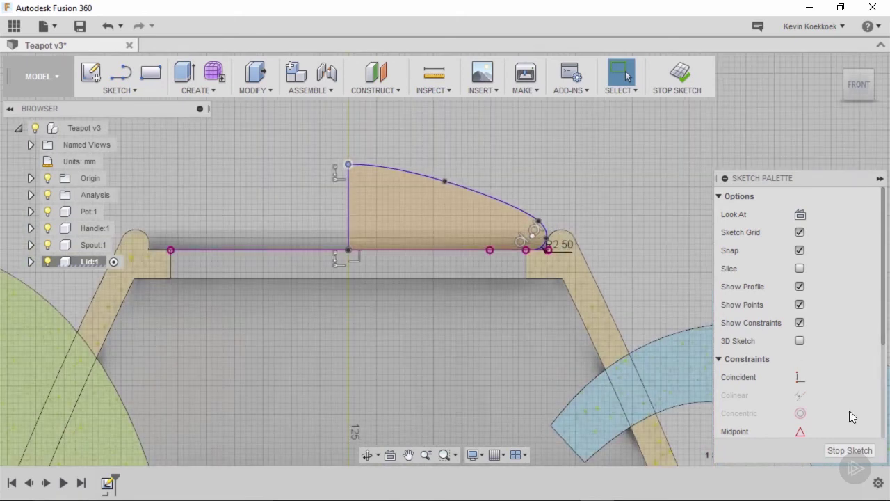
# Stop the Lid sketch with its closed dome profile and reset to the Home 3D view
pyautogui.click(851, 451)
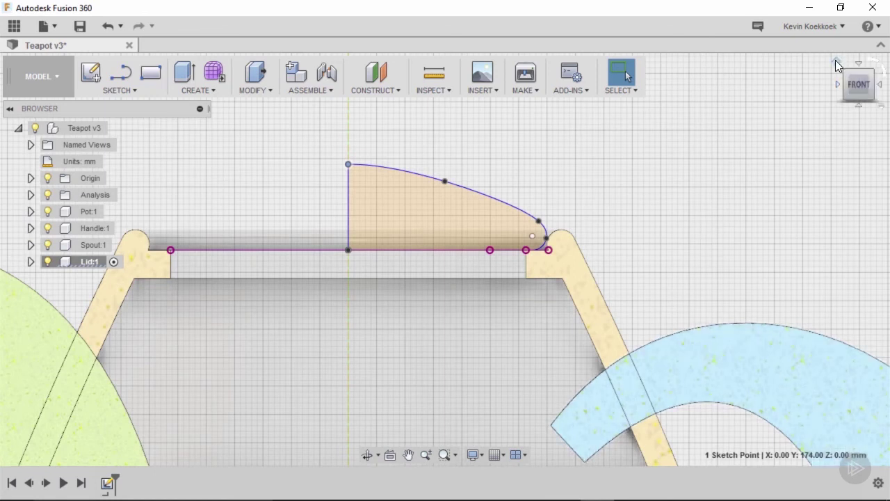
pyautogui.click(835, 61)
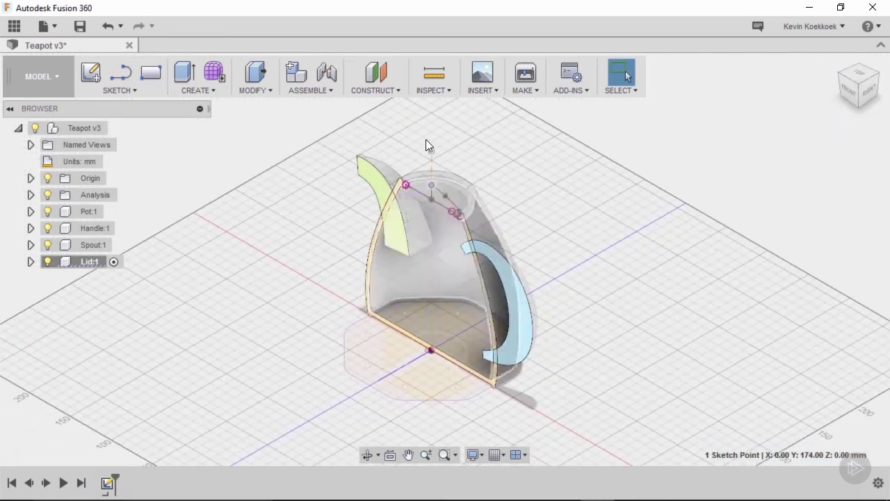
pyautogui.scroll(3, 430, 132)
pyautogui.scroll(2, 586, 343)
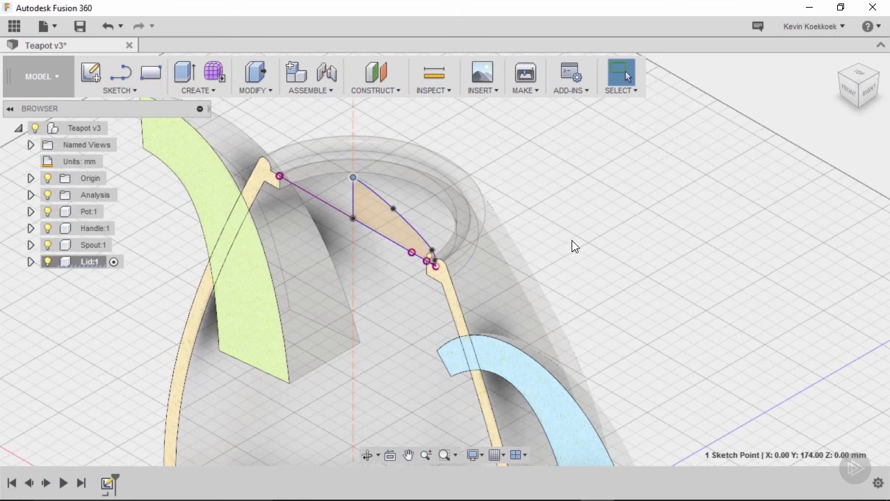
pyautogui.click(216, 91)
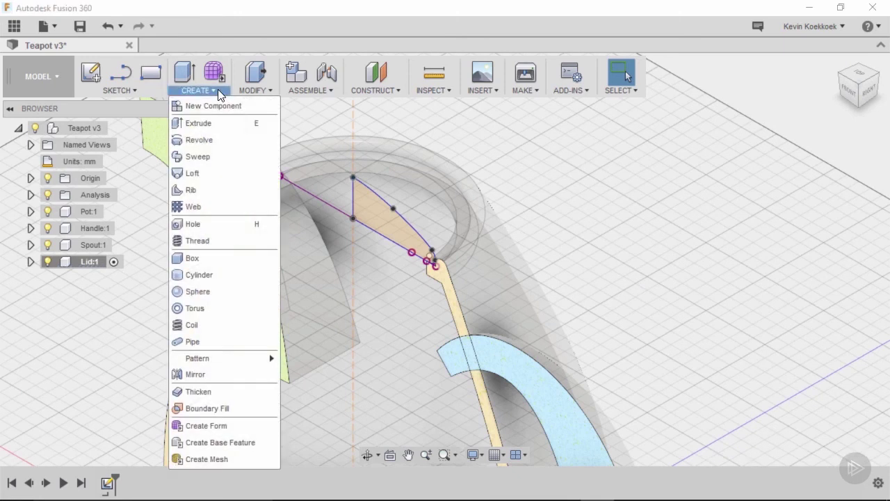
# Revolve the lid spline profile 360° around the vertical centre line into a domed lid body
pyautogui.click(216, 138)
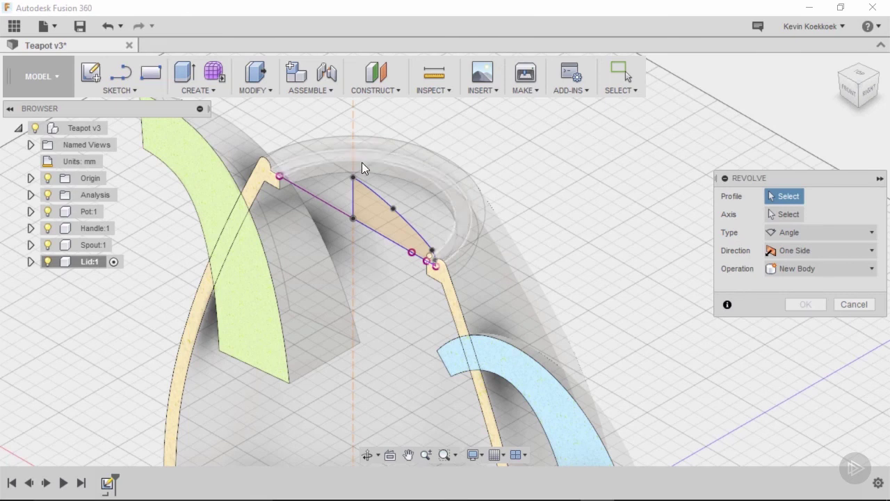
pyautogui.scroll(3, 375, 204)
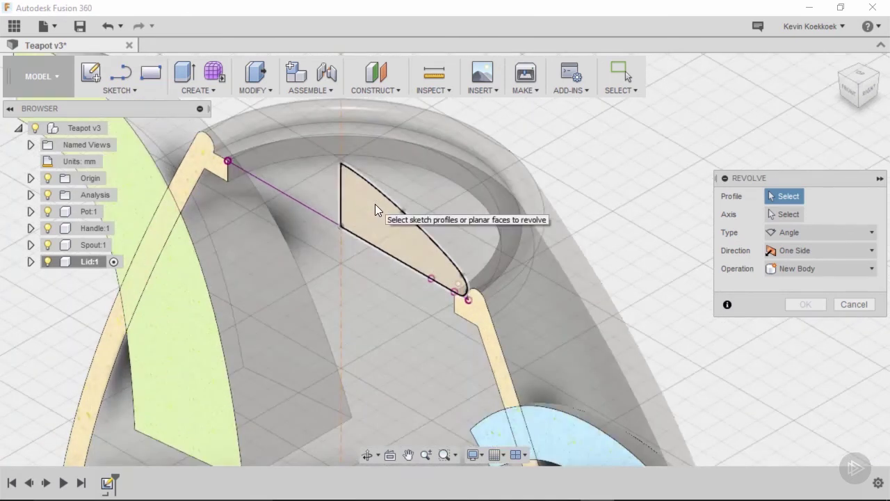
pyautogui.click(375, 204)
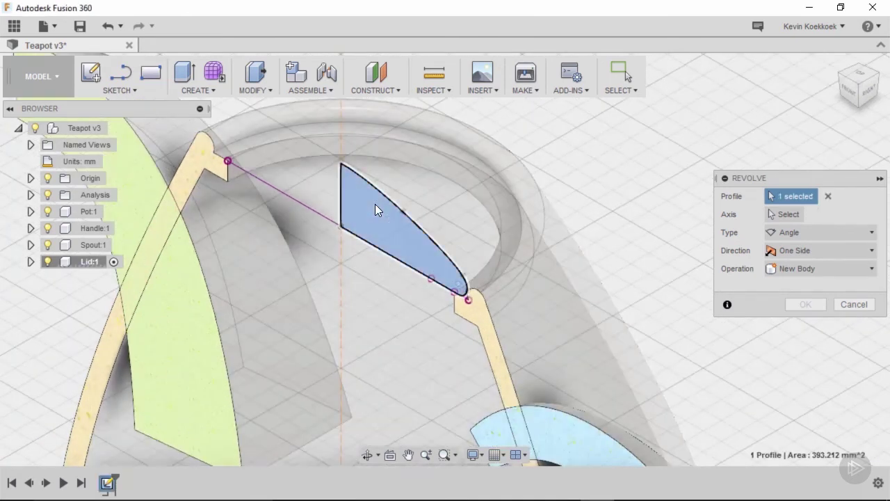
pyautogui.click(796, 213)
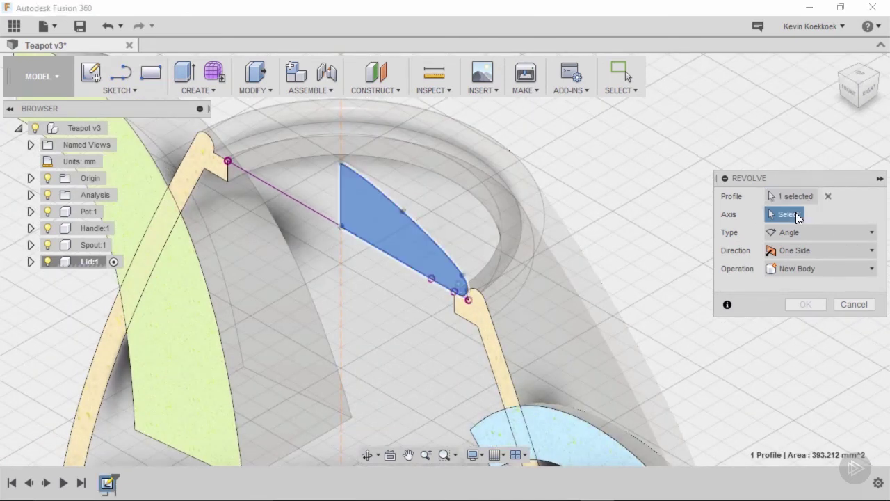
pyautogui.click(343, 263)
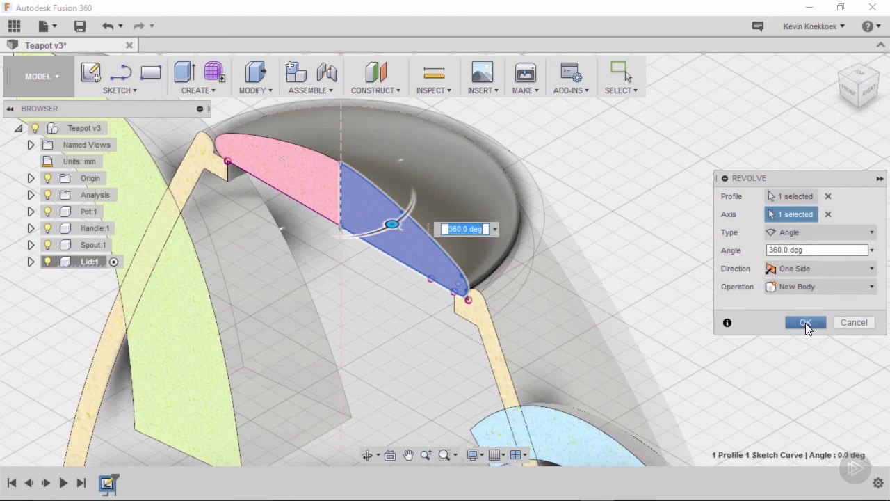
pyautogui.click(805, 322)
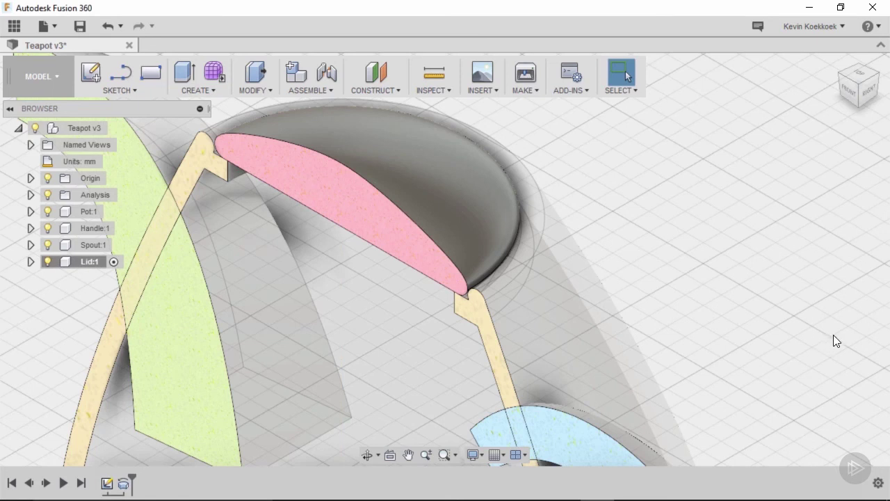
# Hide the Analysis section view and reactivate the top-level Teapot v3 component
pyautogui.click(48, 196)
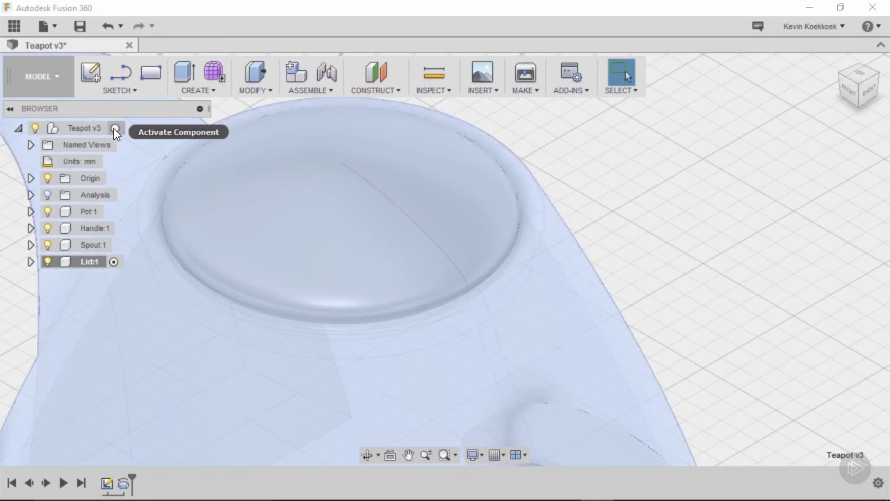
pyautogui.click(115, 132)
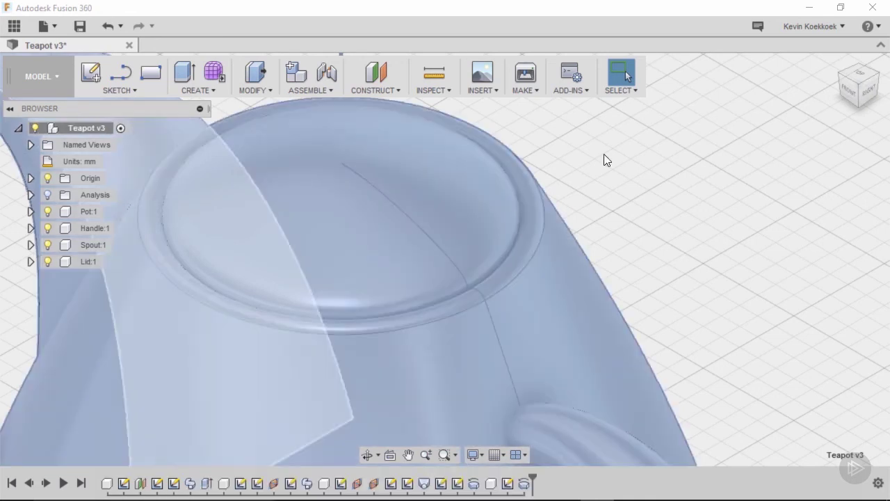